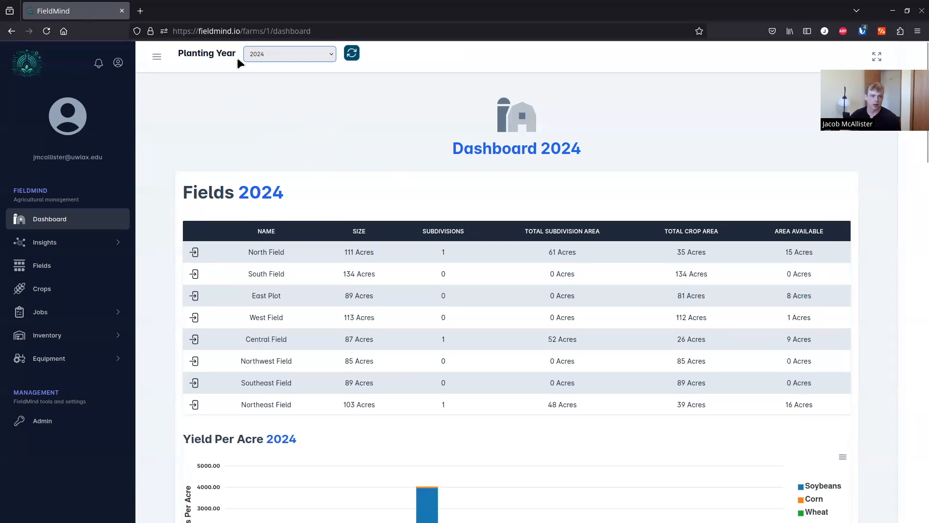
Open the Fields page and check which planting years can be selected, leaving 2024 in place
left_click_drag(200, 31, 240, 32)
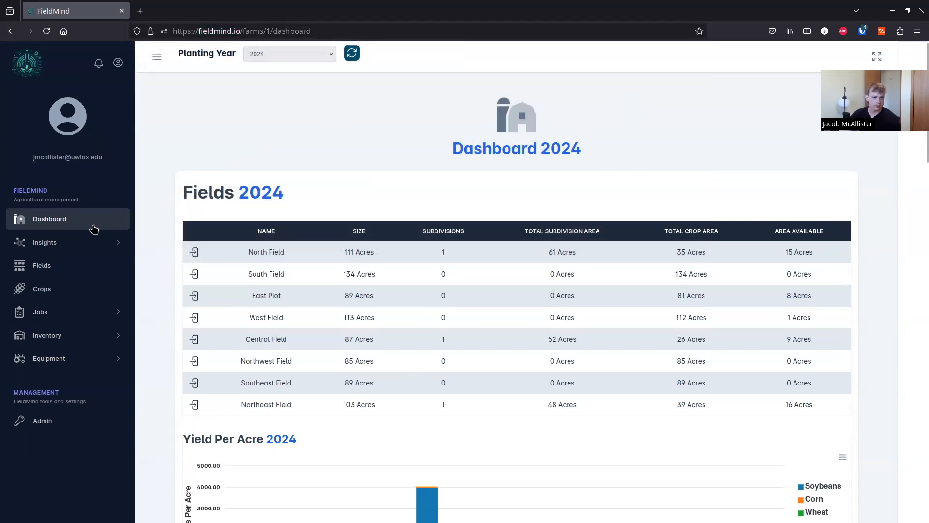
left_click(57, 267)
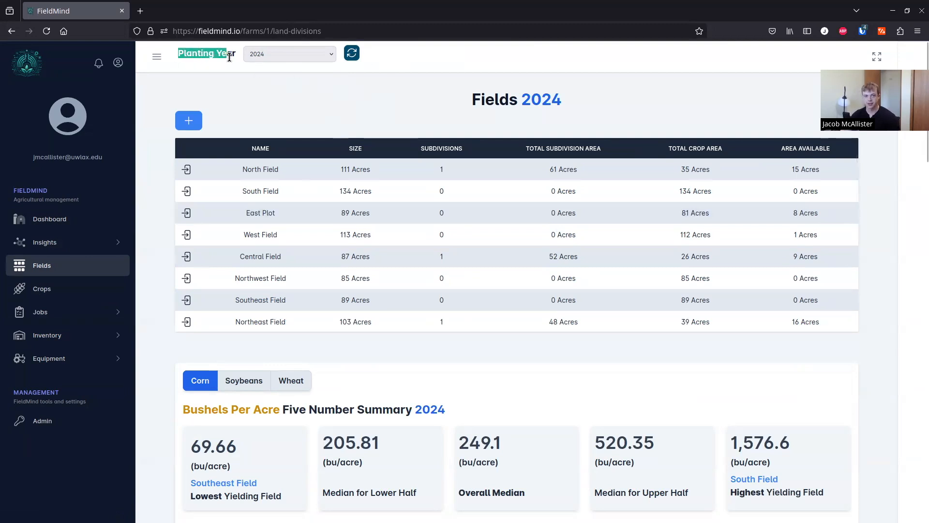
left_click(332, 81)
left_click(296, 51)
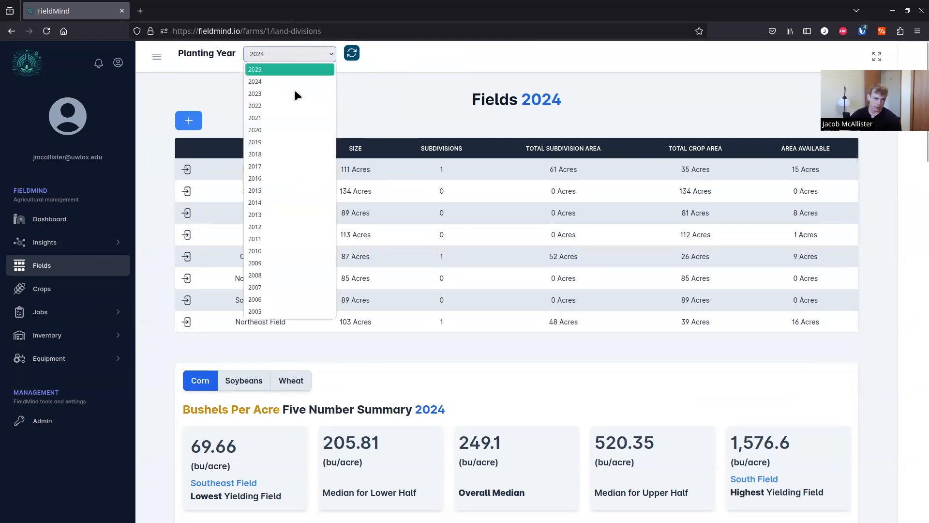
left_click(403, 85)
triple_click(527, 97)
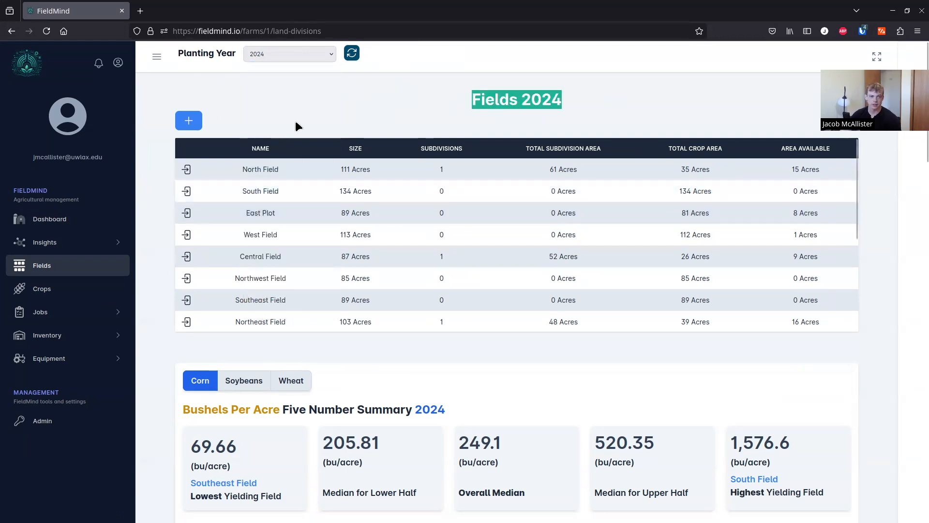
left_click(322, 115)
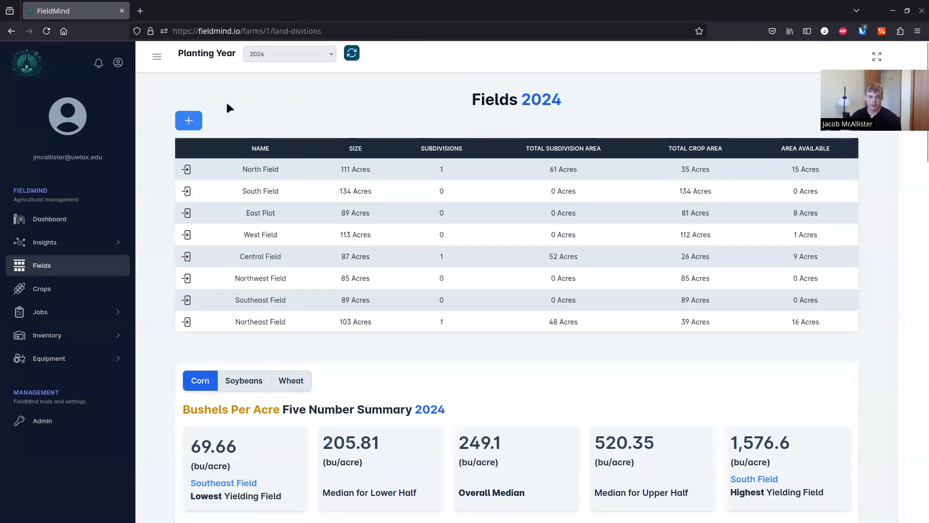
Expand North Field in the fields table to view its subdivision, and collapse it again
scroll(419, 243, "down", 8)
scroll(441, 233, "up", 5)
scroll(452, 249, "up", 6)
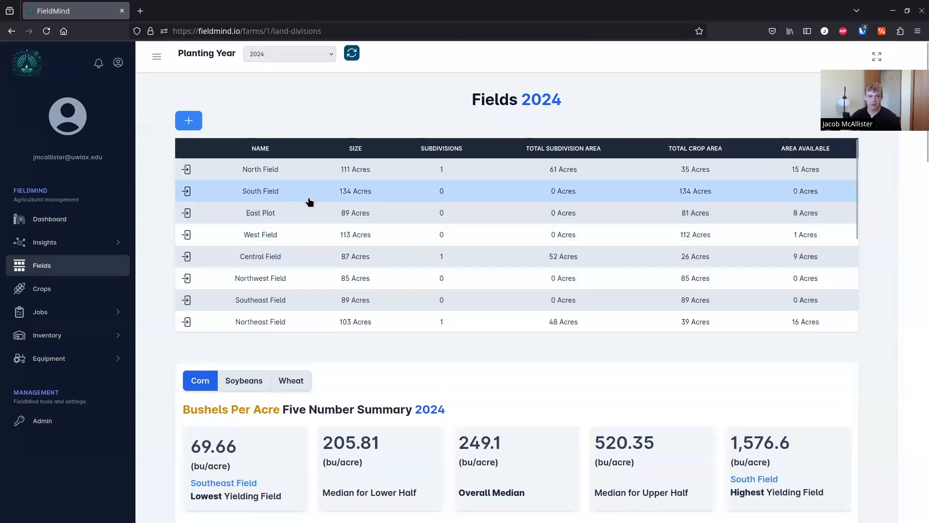
left_click(309, 171)
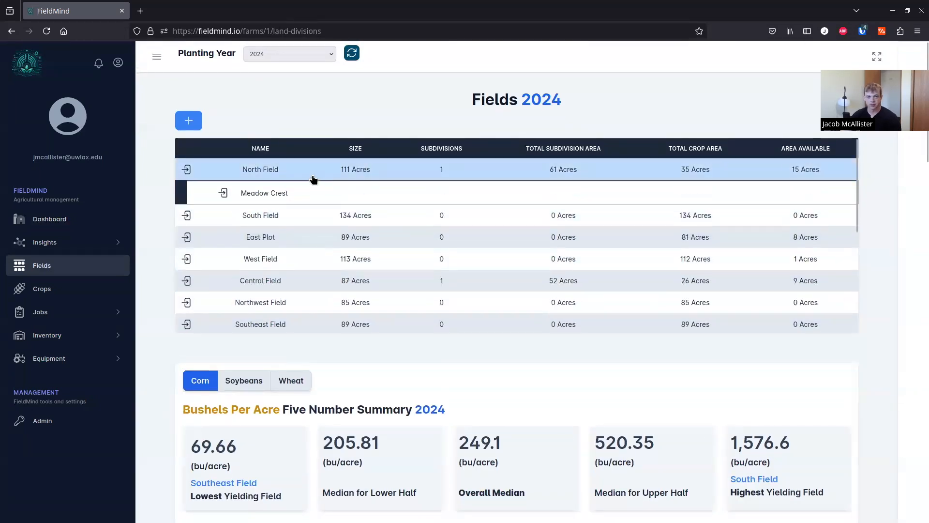
left_click(321, 170)
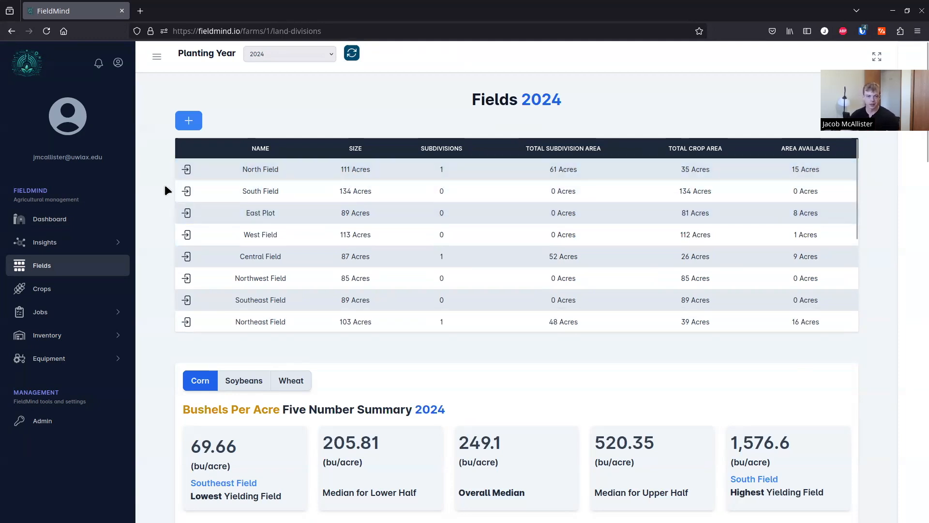
View the bushels-per-acre five number summary for Soybeans and Wheat, and return it to Corn
scroll(164, 184, "down", 1)
scroll(159, 198, "down", 2)
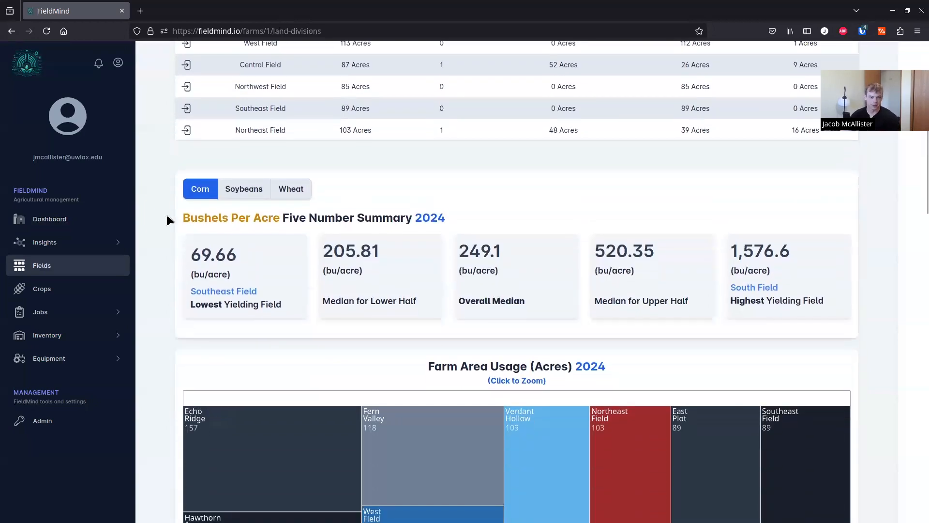
left_click(246, 191)
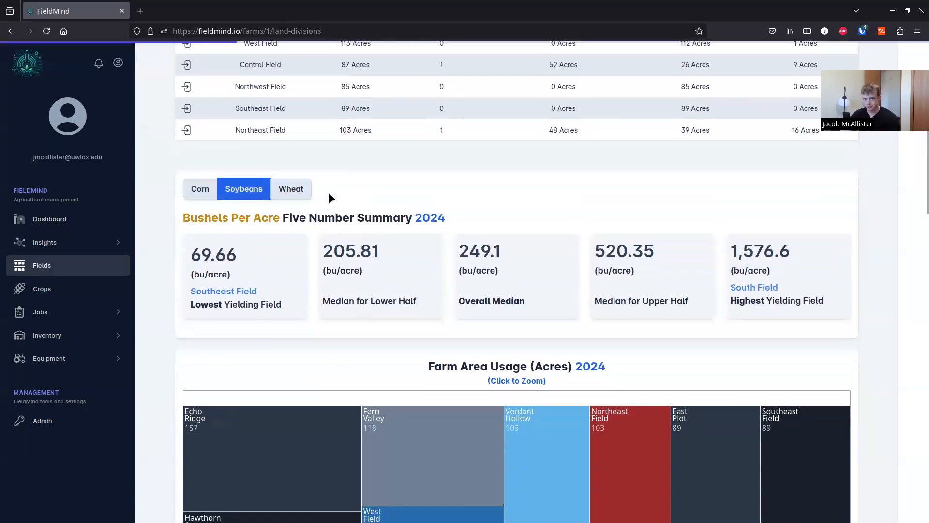
left_click(307, 192)
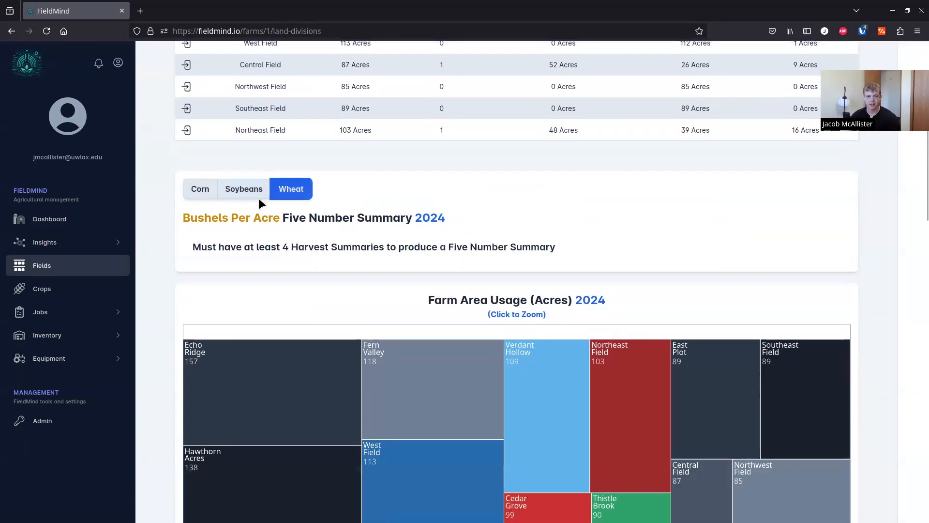
left_click(199, 189)
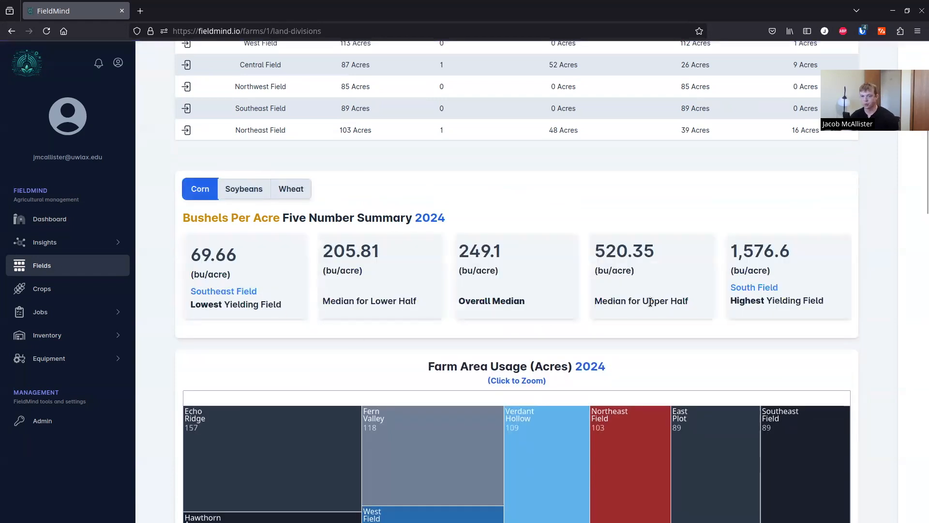
left_click_drag(497, 226, 411, 216)
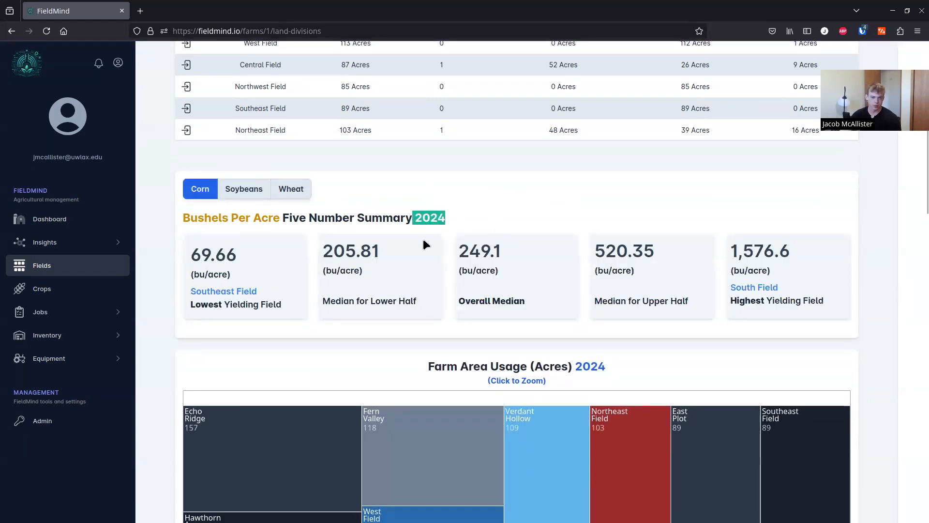
Zoom into North Field and West Field in the Farm Area Usage treemap, returning to the whole-farm view after each
scroll(544, 202, "down", 6)
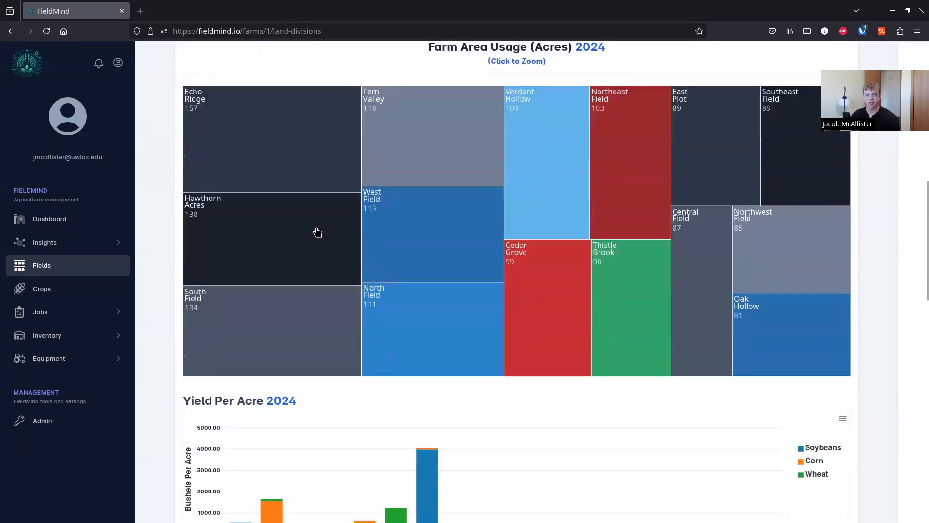
scroll(547, 160, "up", 1)
scroll(498, 241, "down", 1)
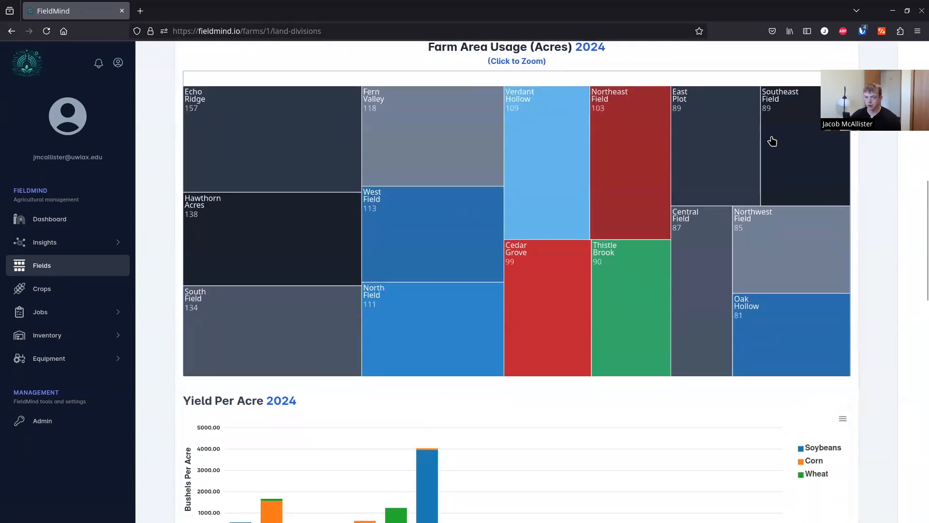
left_click(456, 326)
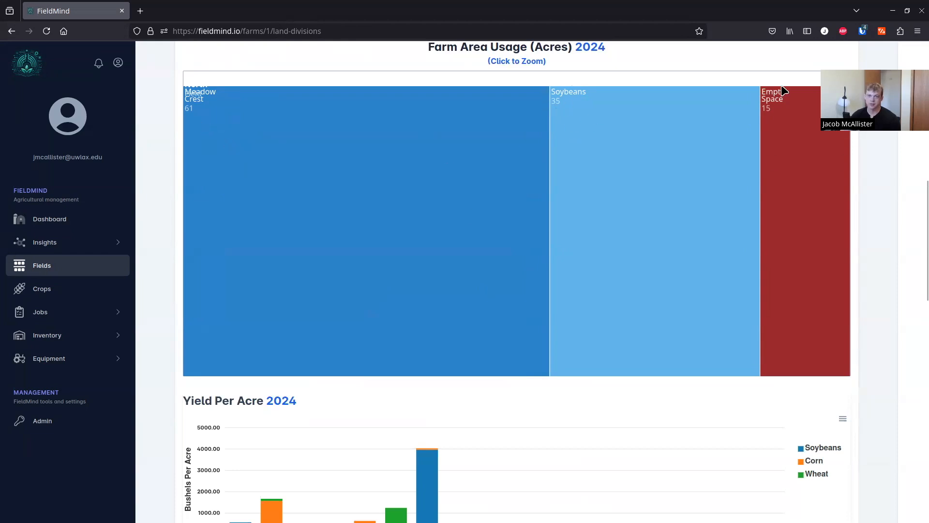
left_click(336, 203)
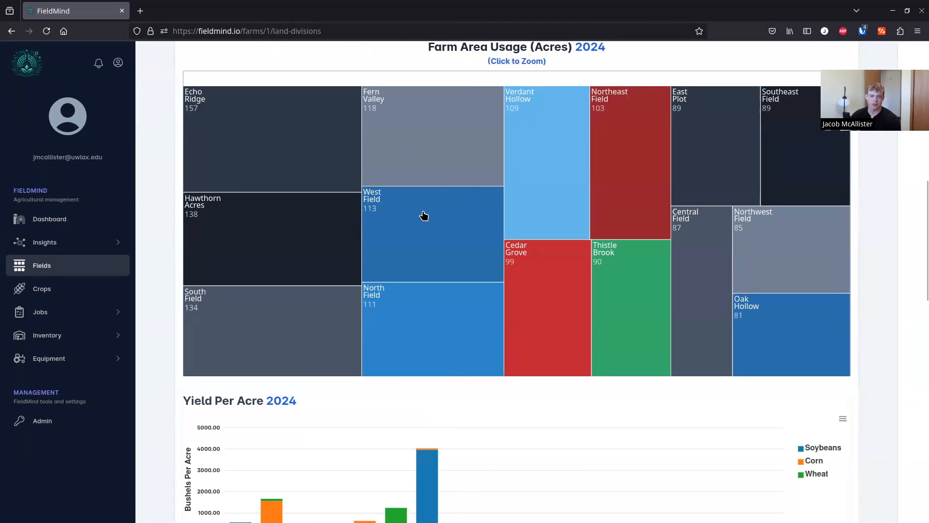
left_click(425, 213)
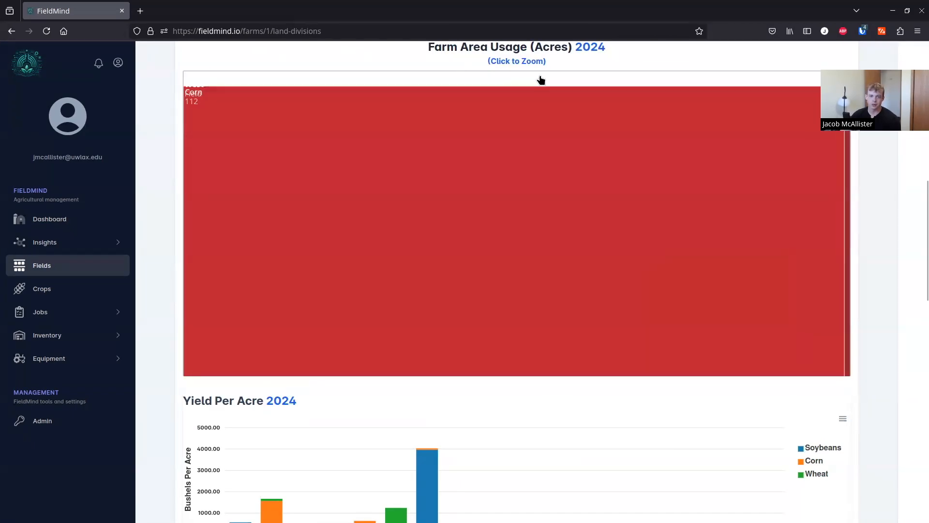
left_click(625, 80)
left_click(732, 296)
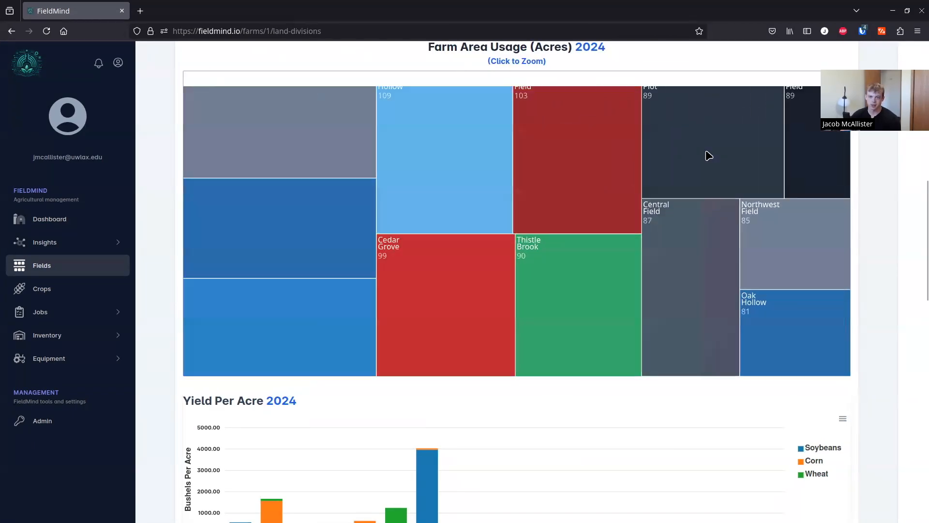
left_click(659, 79)
Review the yield, harvest trip, soil nutrient and job charts, temporarily hiding Potassium in the Soil Nutrient Levels chart
scroll(166, 202, "down", 6)
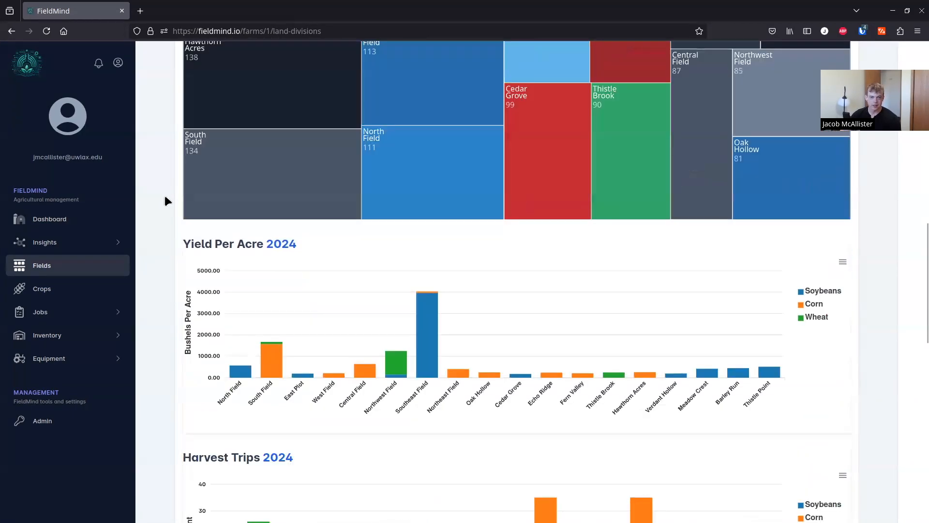
scroll(311, 175, "down", 5)
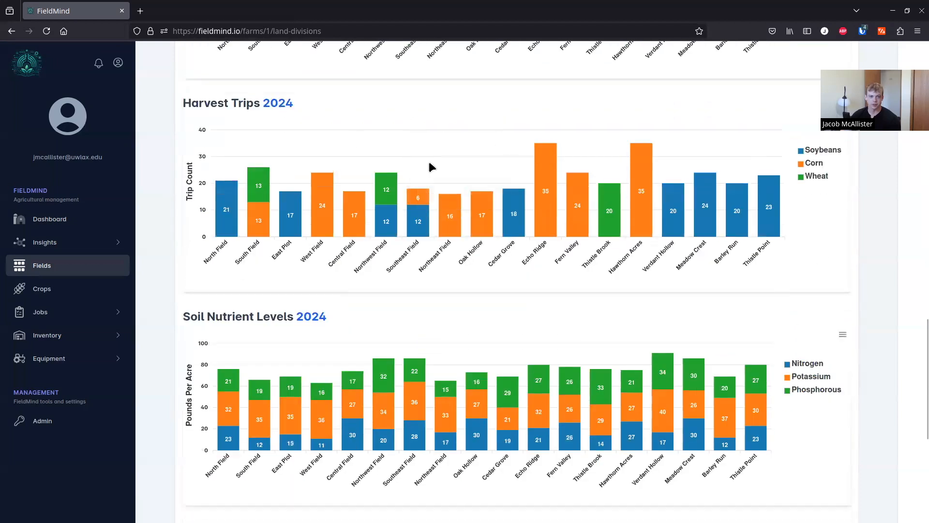
scroll(307, 181, "down", 5)
scroll(838, 155, "up", 3)
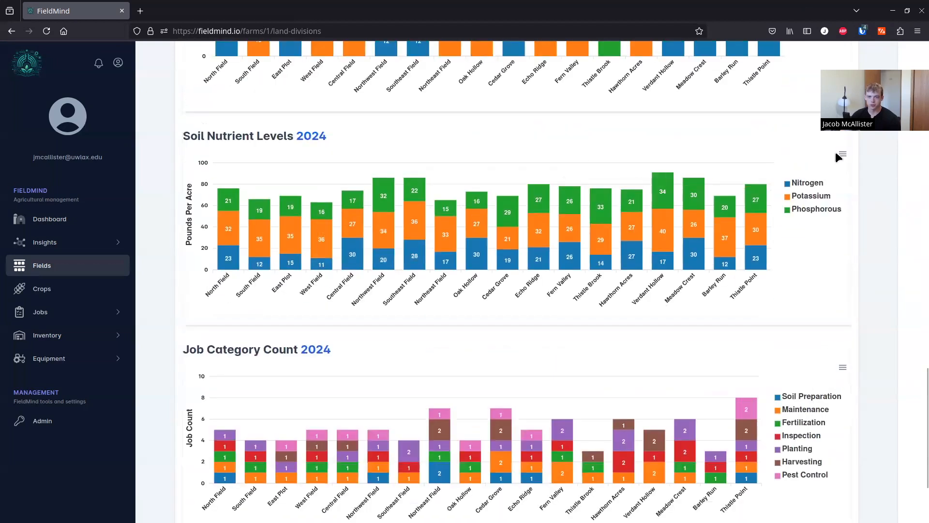
left_click(821, 203)
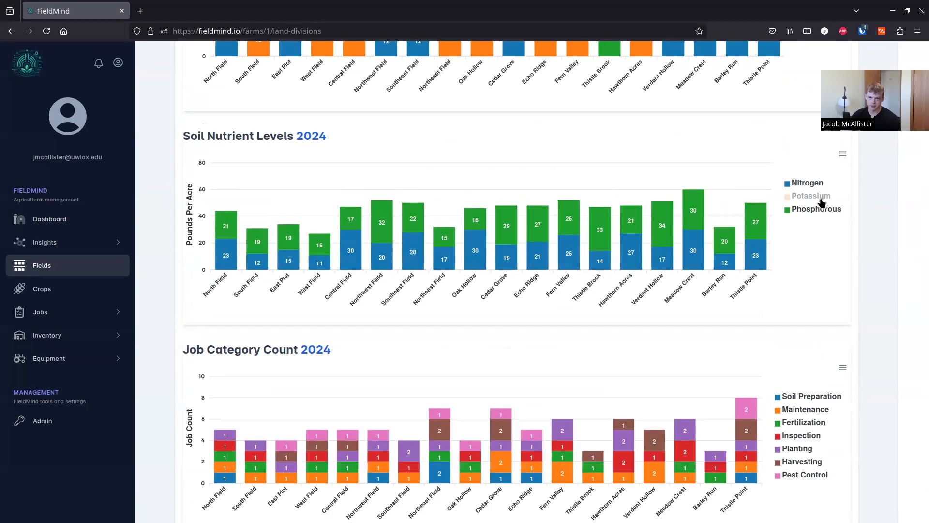
left_click(821, 203)
scroll(484, 315, "down", 3)
scroll(207, 326, "up", 2)
scroll(209, 327, "up", 15)
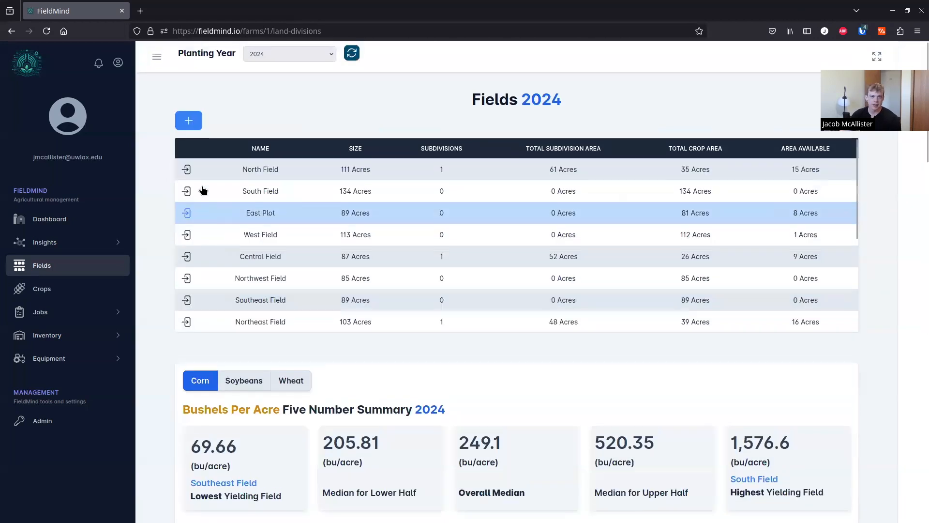
Open North Field's details and go to the harvest load summary for its soybeans
left_click(187, 170)
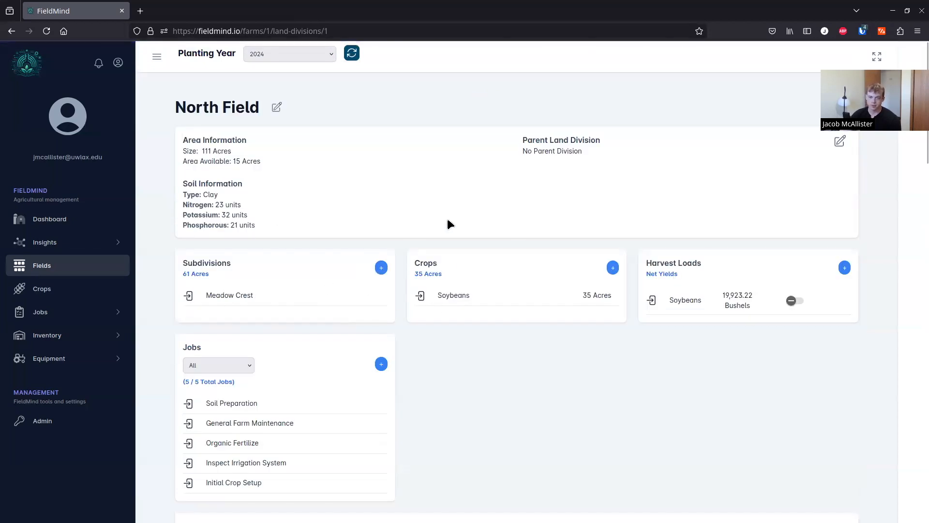
scroll(530, 332, "down", 3)
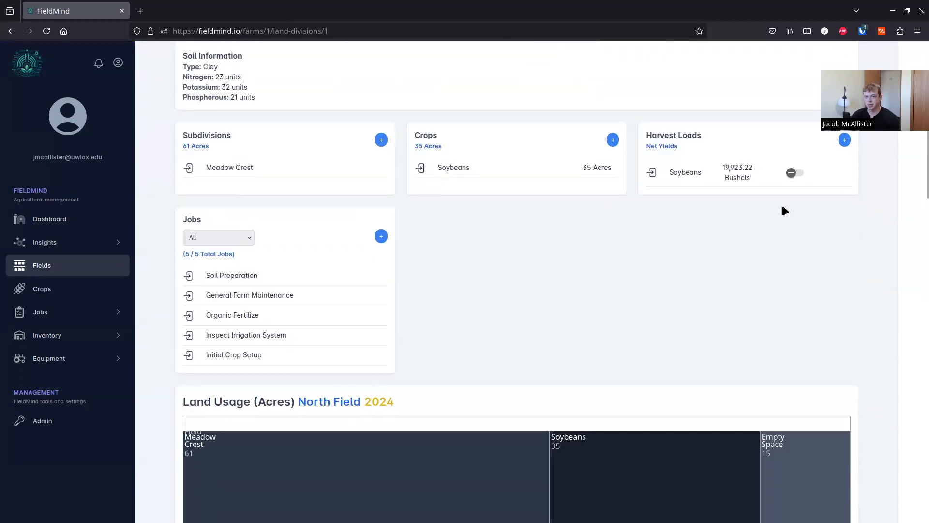
left_click(691, 172)
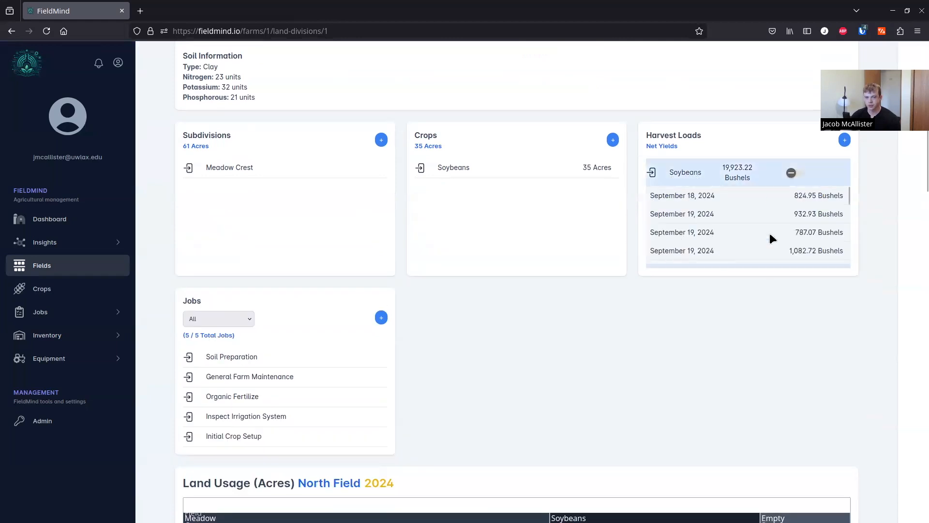
scroll(597, 295, "down", 5)
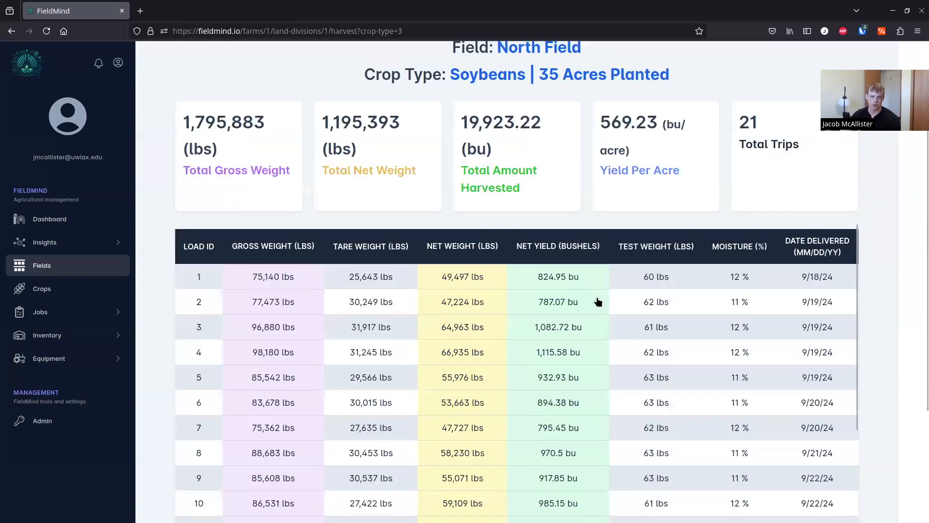
Open scale ticket 16 from North Field's soybean load table, and return to the Fields page
scroll(406, 321, "down", 1)
scroll(801, 303, "down", 3)
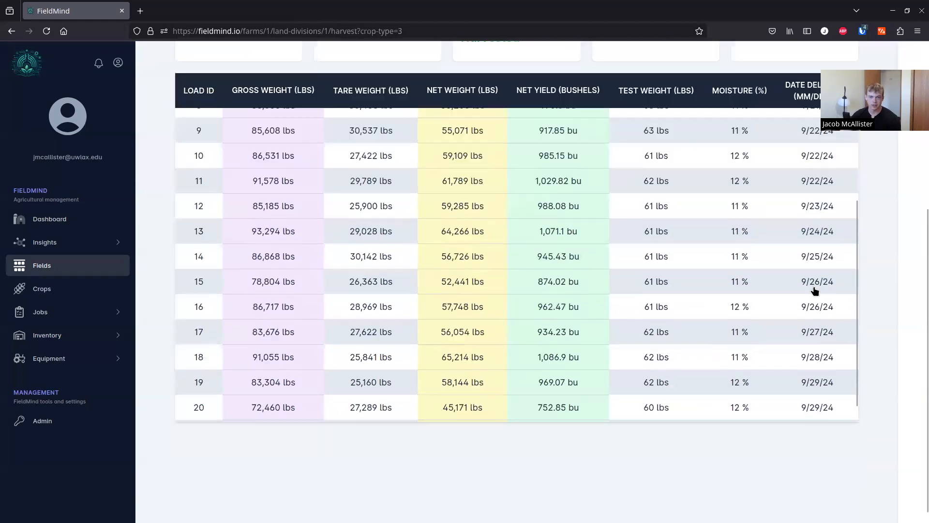
left_click(814, 292)
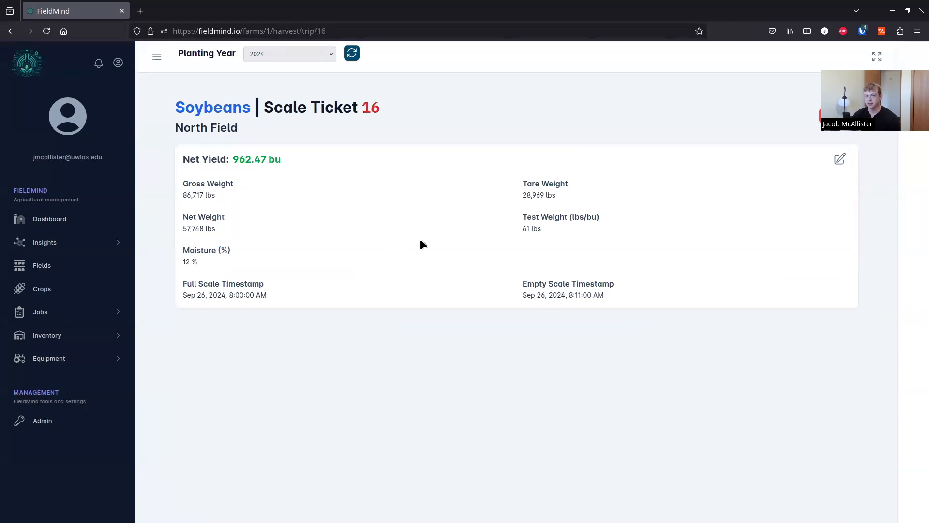
key("alt+Left")
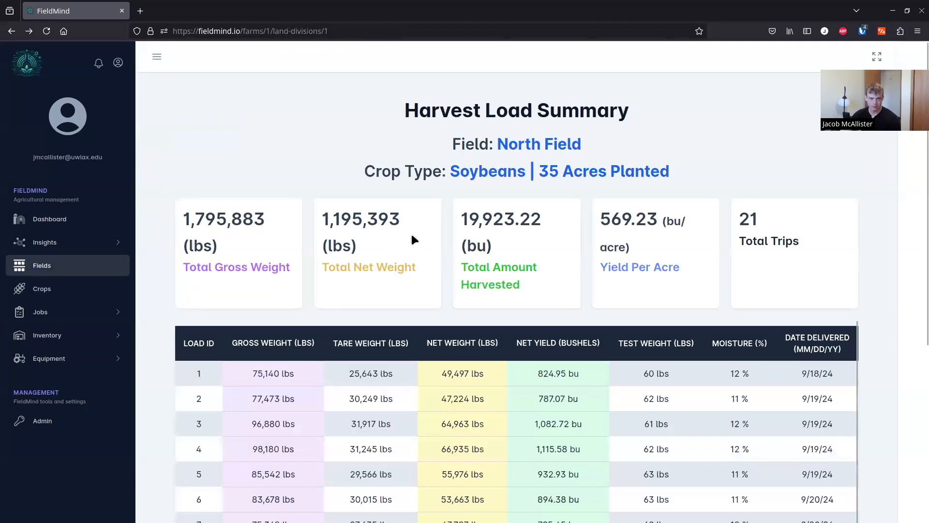
scroll(301, 194, "down", 3)
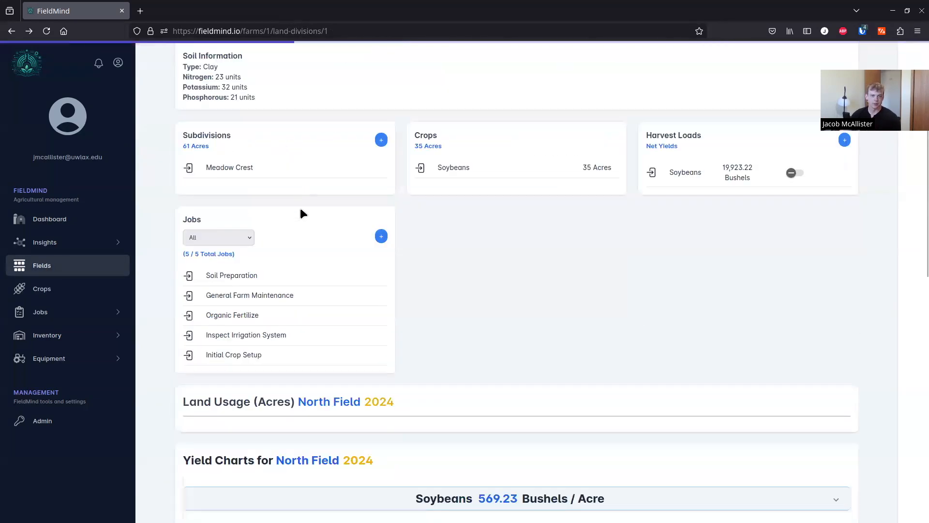
scroll(522, 271, "up", 3)
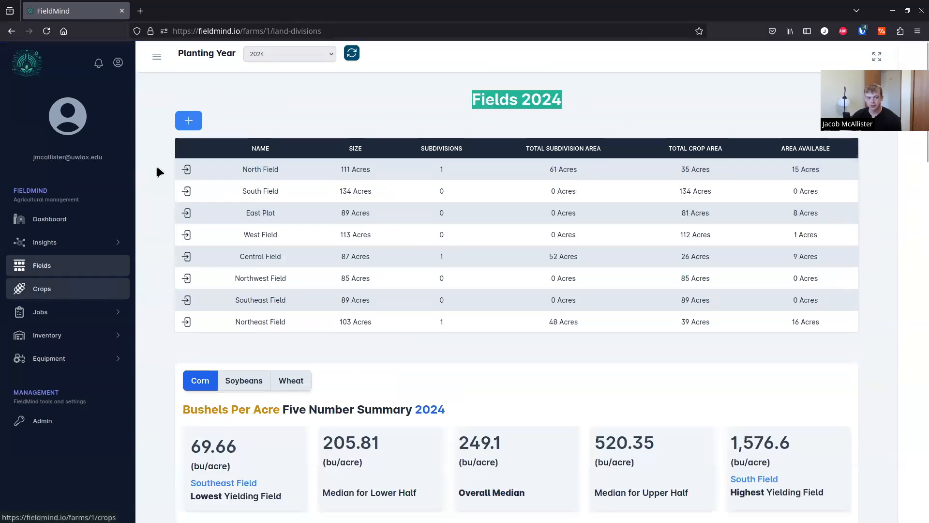
Open the Crops page and expand the Corn entry to view its harvest by field
left_click(97, 288)
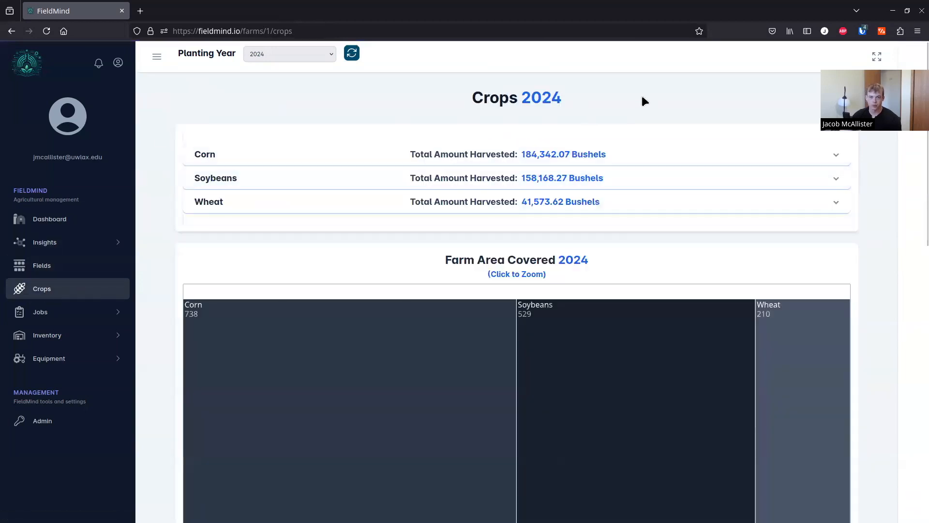
scroll(723, 117, "down", 2)
left_click(638, 94)
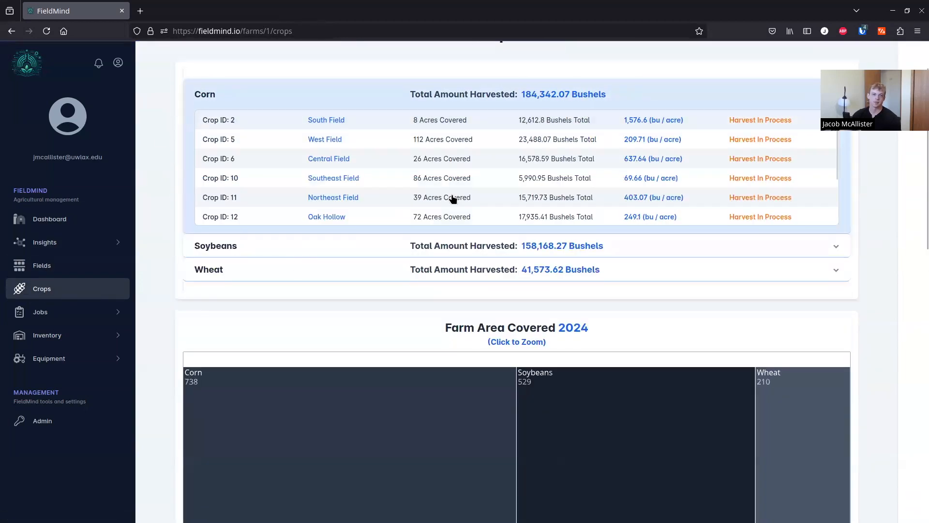
Collapse the Corn entry on the Crops page and examine the Farm Area Covered chart, zooming into its Corn block
scroll(423, 141, "down", 2)
scroll(414, 148, "up", 2)
left_click(382, 98)
scroll(409, 178, "down", 2)
scroll(410, 180, "down", 2)
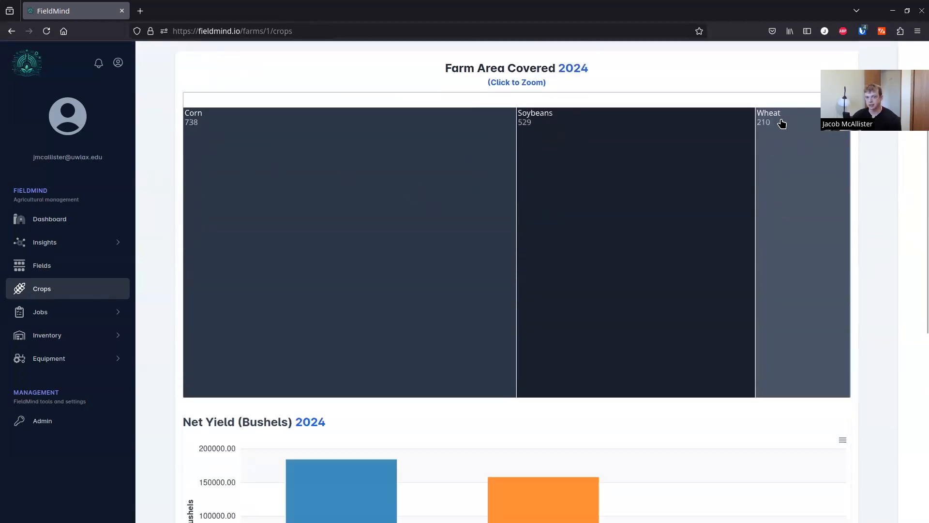
left_click(498, 253)
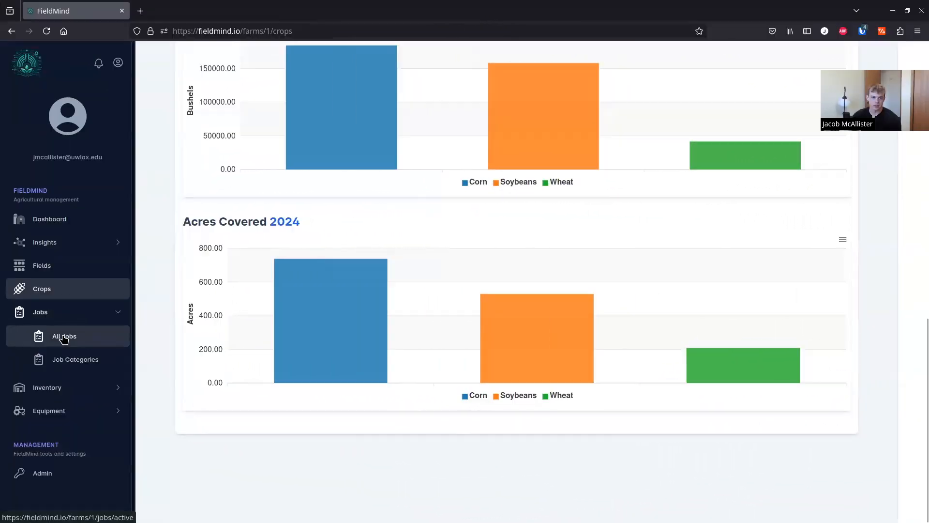
Open the All Jobs page and look over the 2024 jobs table with its category filters
left_click(63, 335)
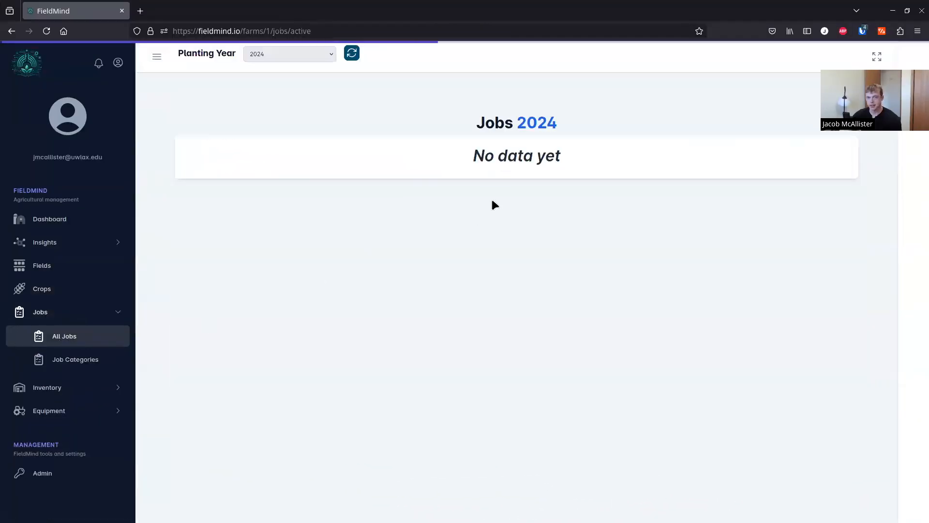
left_click_drag(568, 127, 368, 135)
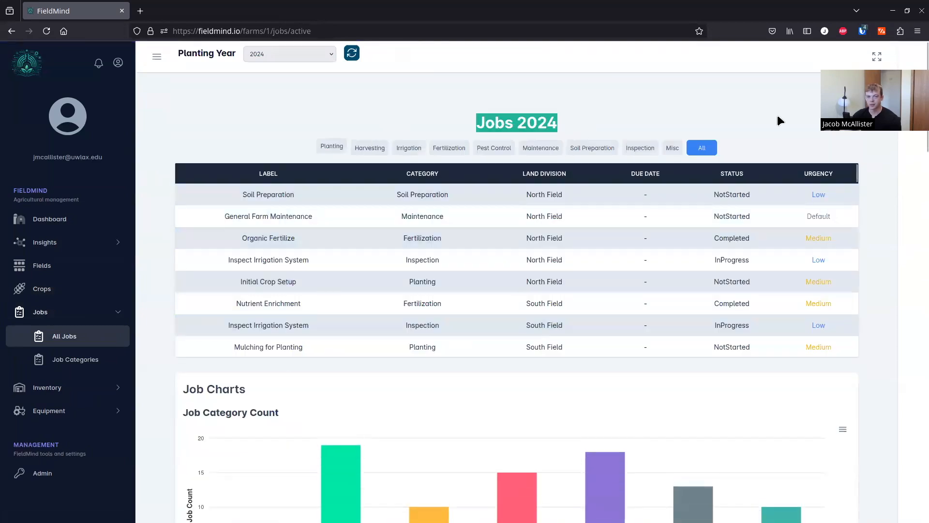
left_click(778, 116)
scroll(792, 136, "down", 1)
scroll(574, 176, "down", 3)
scroll(576, 176, "up", 3)
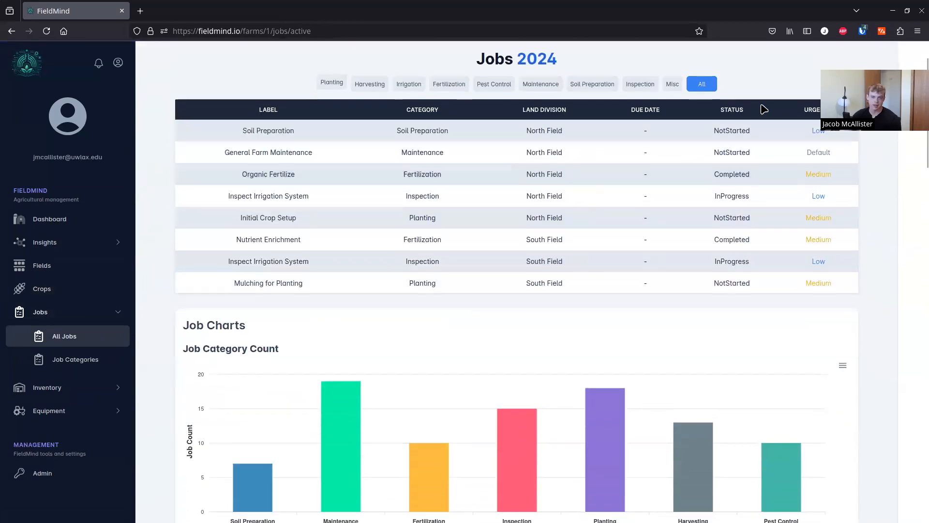
scroll(469, 249, "down", 5)
View the General Farm Maintenance job for East Plot, and return to the jobs page to review its charts
left_click(450, 199)
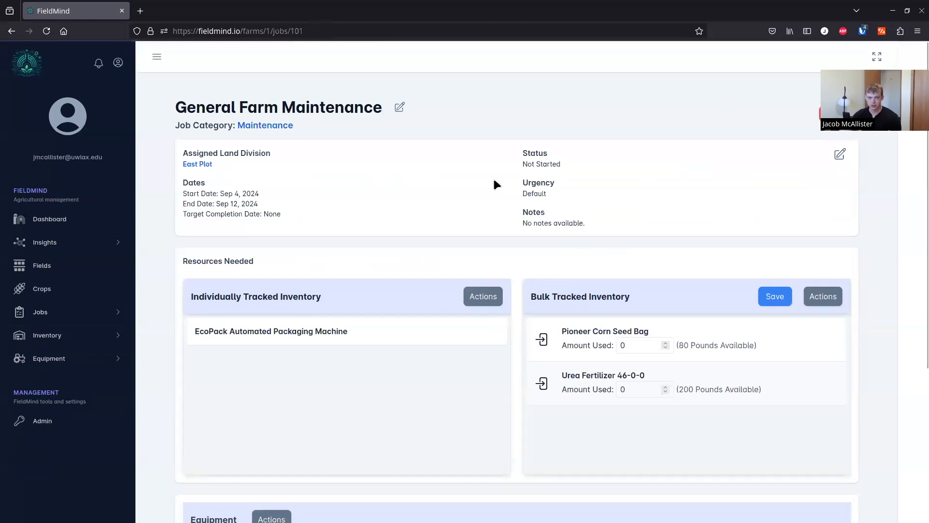
key("alt+Left")
scroll(806, 224, "down", 15)
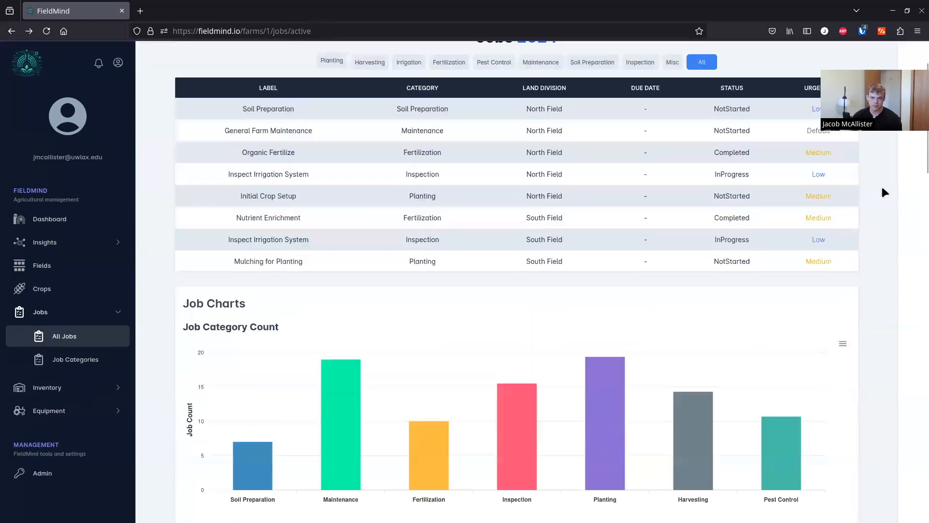
scroll(818, 226, "down", 15)
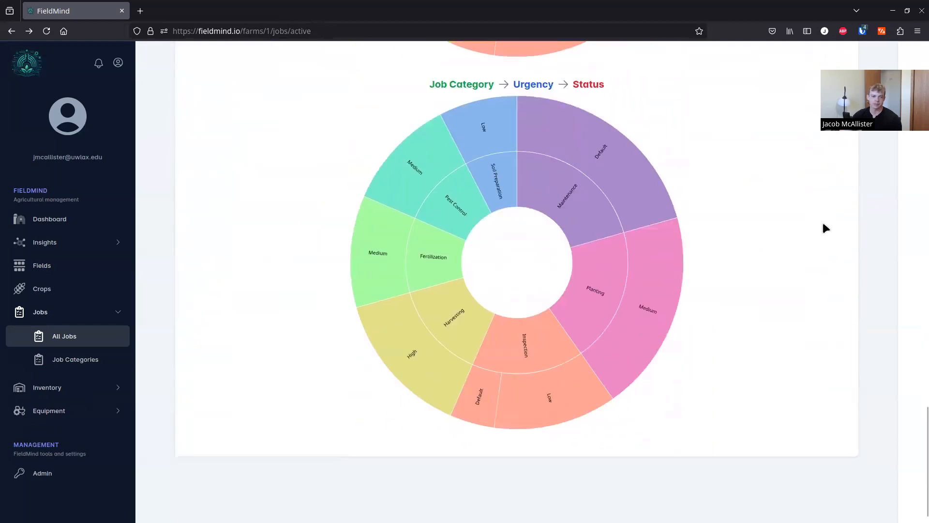
scroll(823, 227, "up", 12)
Open the Inventory page and view the bulk tracked and individually tracked inventory lists
left_click(91, 387)
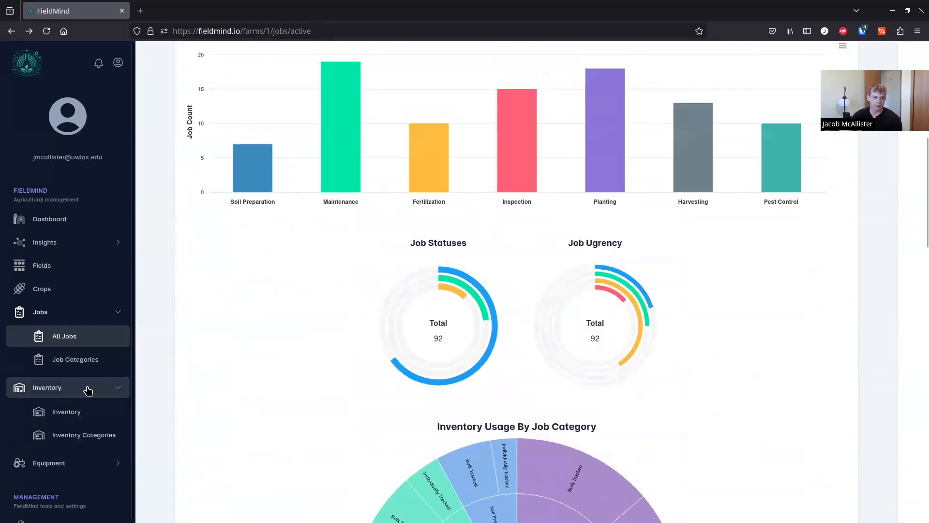
left_click(72, 410)
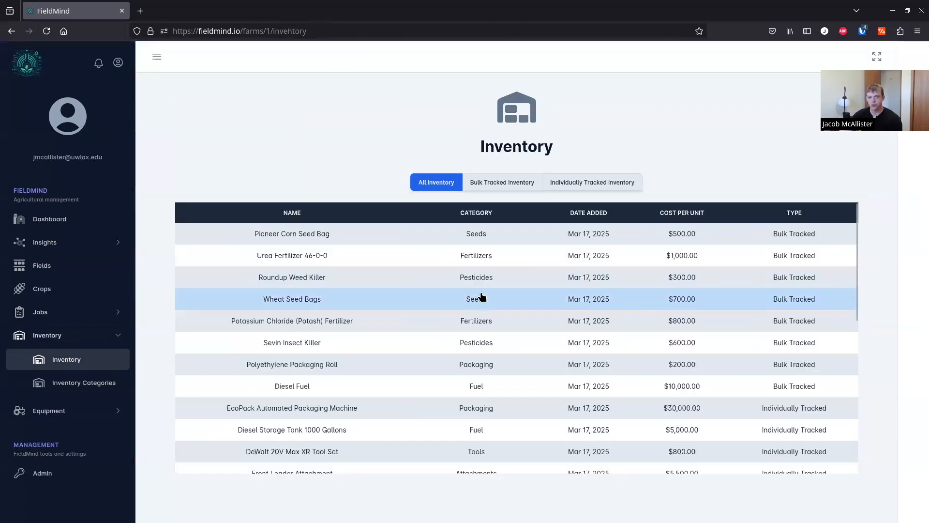
left_click(502, 183)
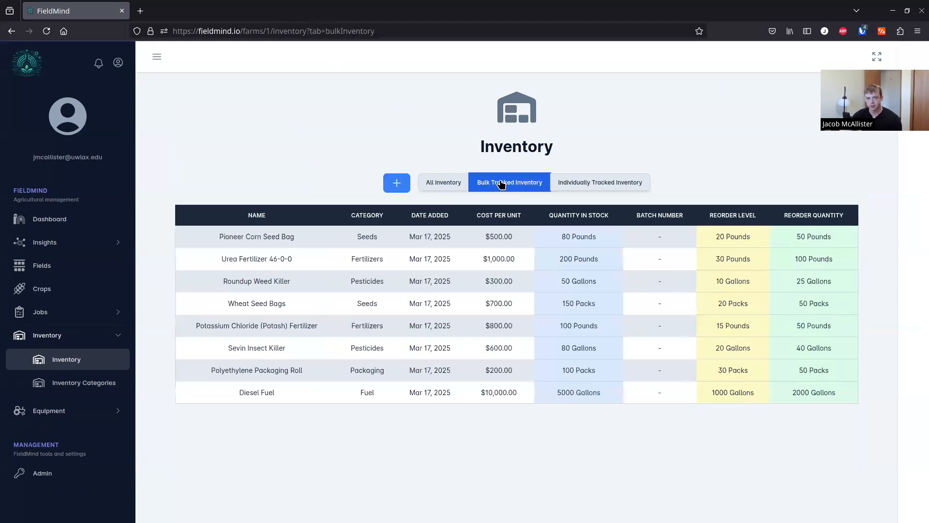
left_click(614, 188)
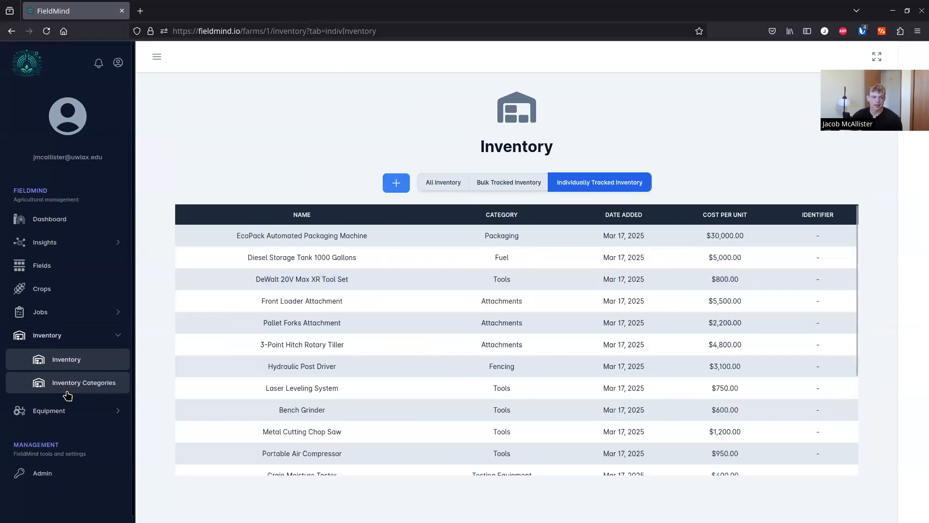
Open the Equipment page, view the Kubota L3301 tractor's details, and return to the equipment list
left_click(48, 410)
left_click(65, 435)
scroll(477, 334, "down", 2)
scroll(479, 334, "up", 2)
left_click(332, 250)
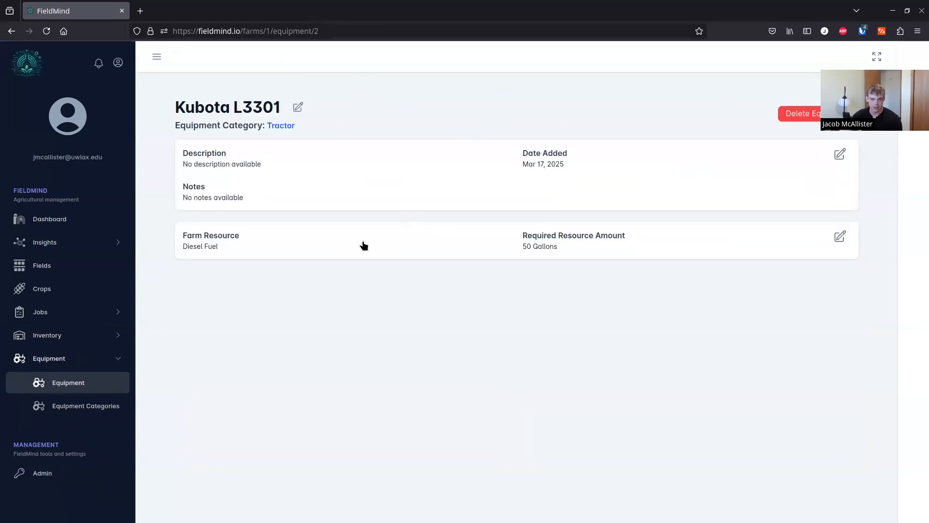
key("alt+Left")
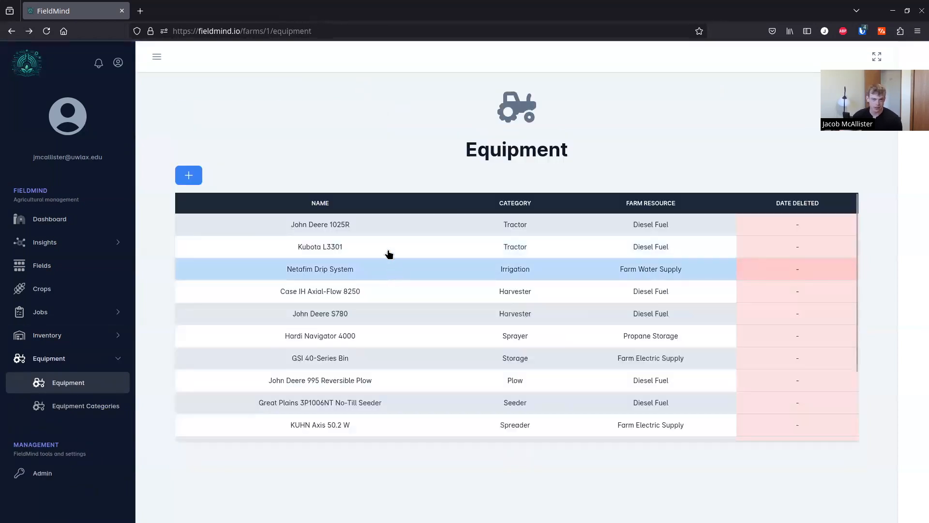
Open the Dashboard and examine its Fields 2024 table and Yield Per Acre chart
left_click(125, 218)
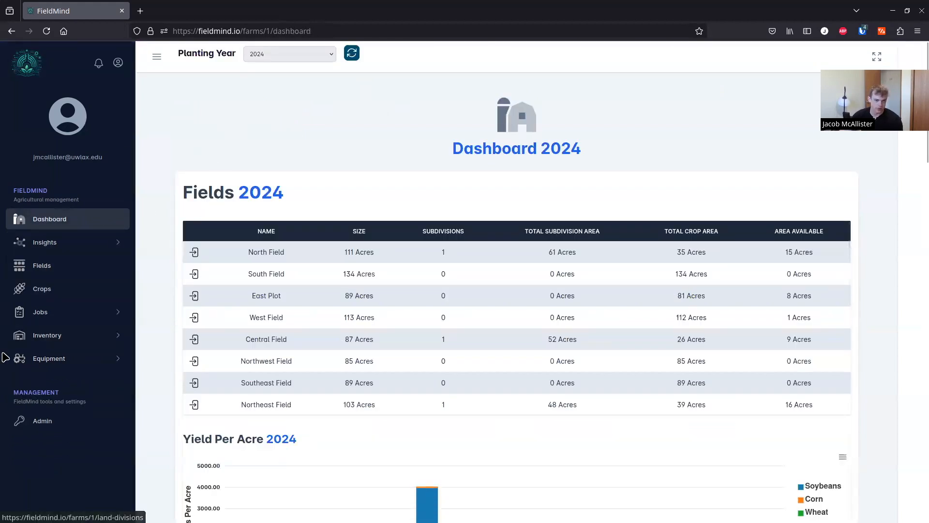
scroll(484, 125, "down", 2)
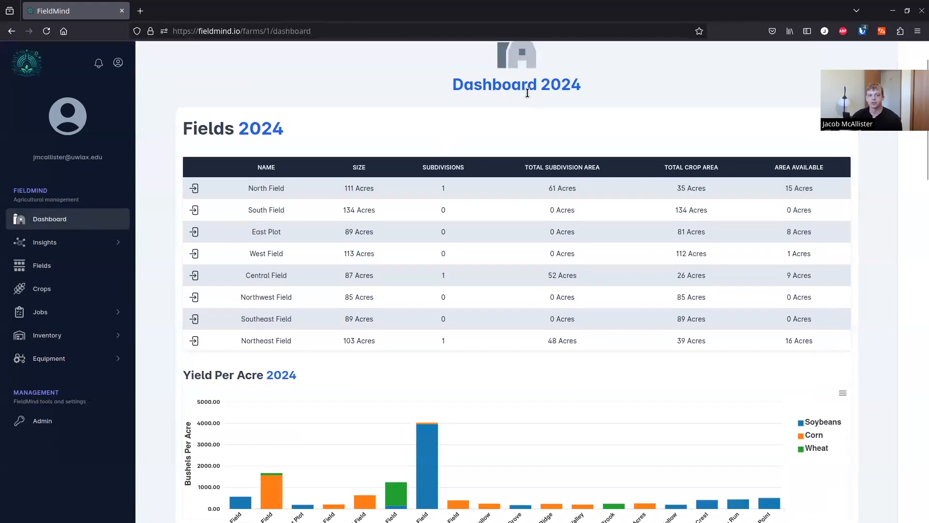
left_click_drag(300, 130, 186, 122)
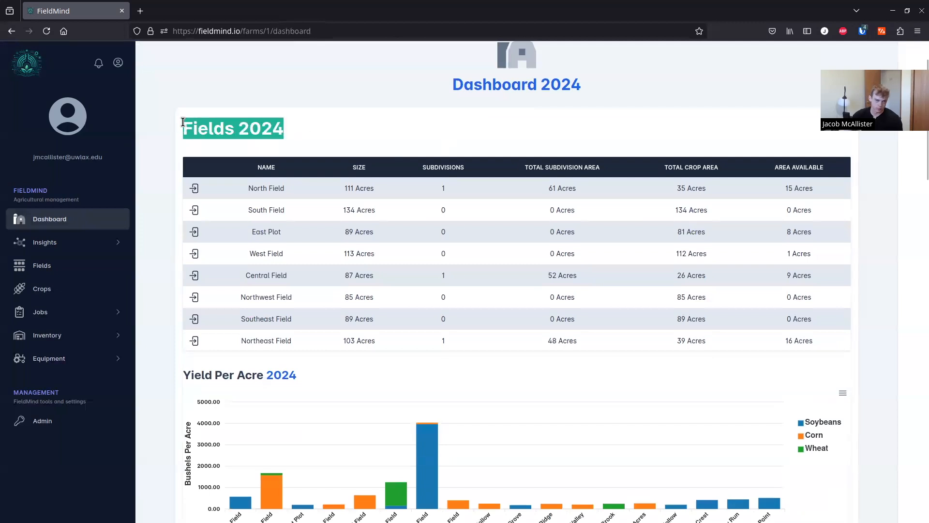
left_click(301, 127)
scroll(310, 128, "down", 3)
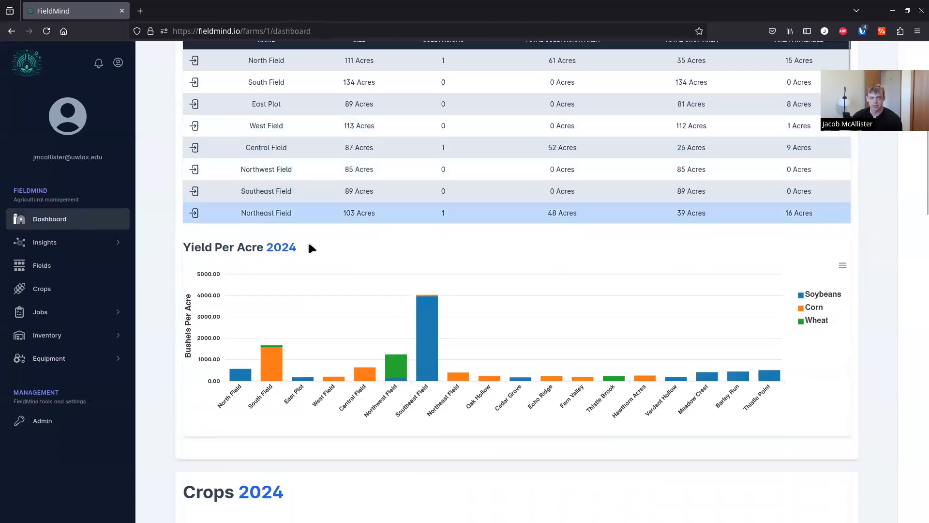
Examine the Dashboard's Crops 2024 and Jobs 2024 sections with their charts, and return to the Dashboard heading
scroll(153, 312, "down", 6)
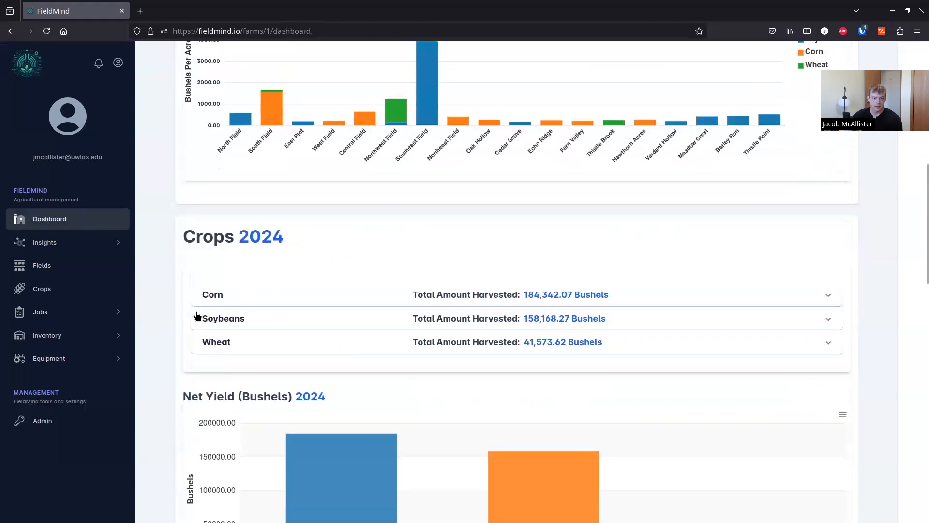
left_click_drag(284, 232, 137, 240)
scroll(374, 216, "down", 3)
left_click(317, 173)
left_click(317, 173)
scroll(174, 201, "down", 10)
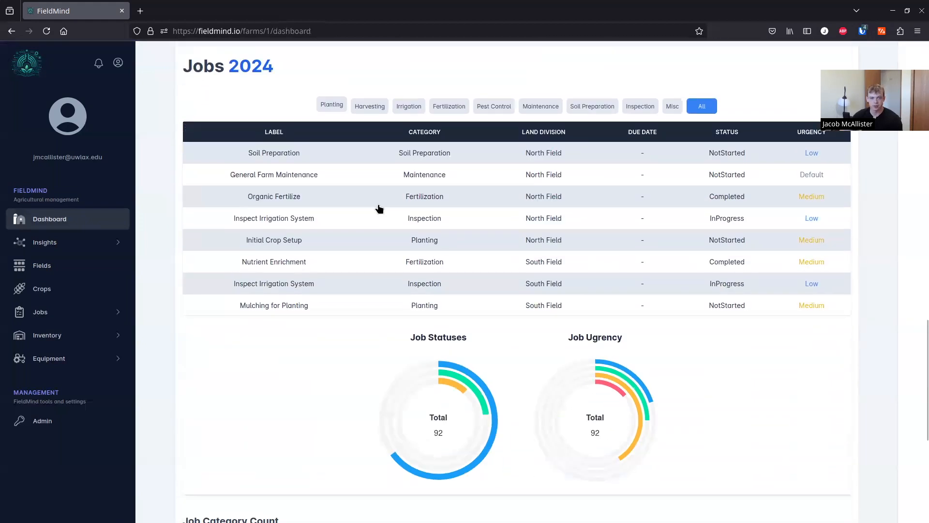
scroll(428, 286, "down", 3)
scroll(309, 368, "down", 7)
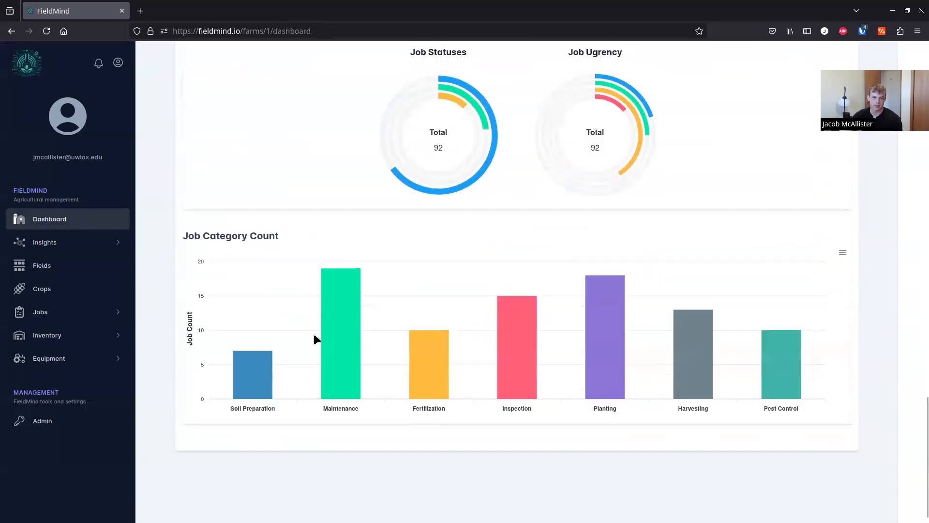
scroll(305, 359, "up", 4)
scroll(206, 333, "up", 18)
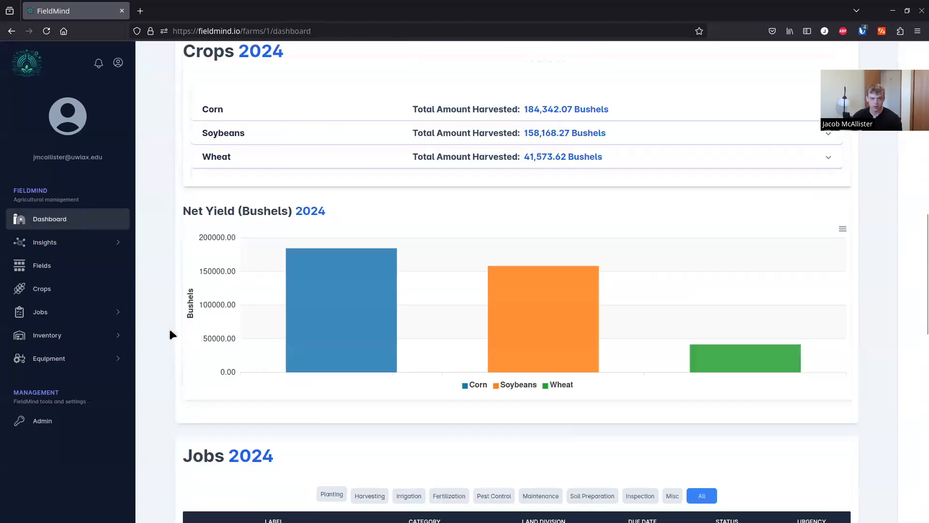
scroll(169, 300, "up", 4)
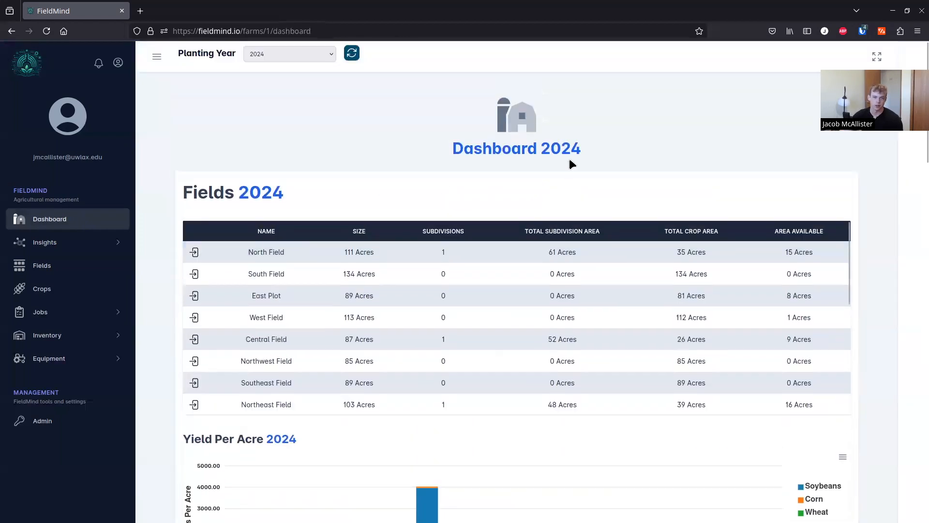
left_click_drag(570, 161, 554, 156)
left_click(306, 147)
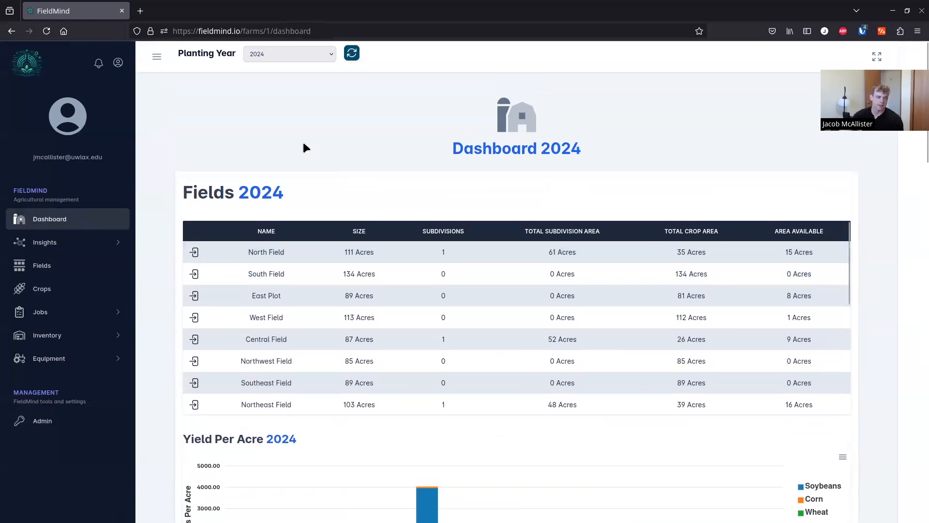
Open the Fields page under Insights and set the planting year range to start at 2020
left_click(84, 247)
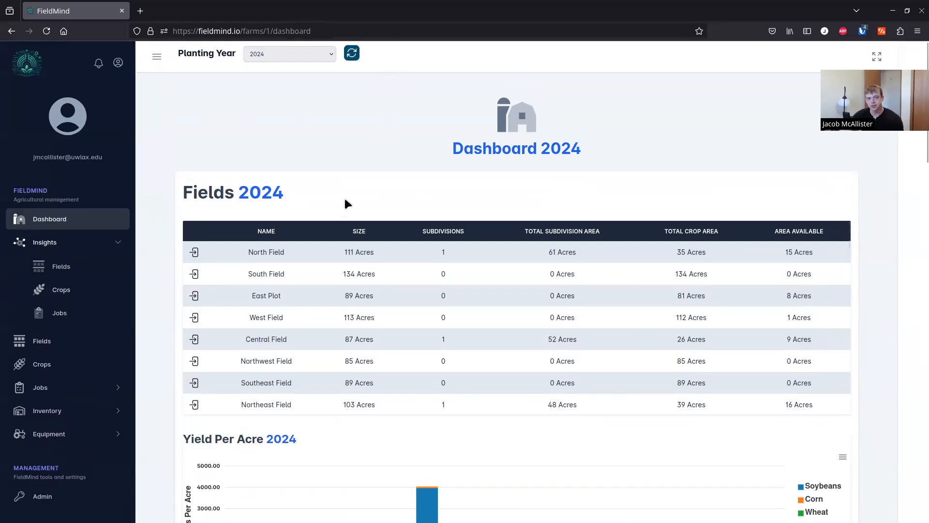
left_click_drag(237, 53, 177, 53)
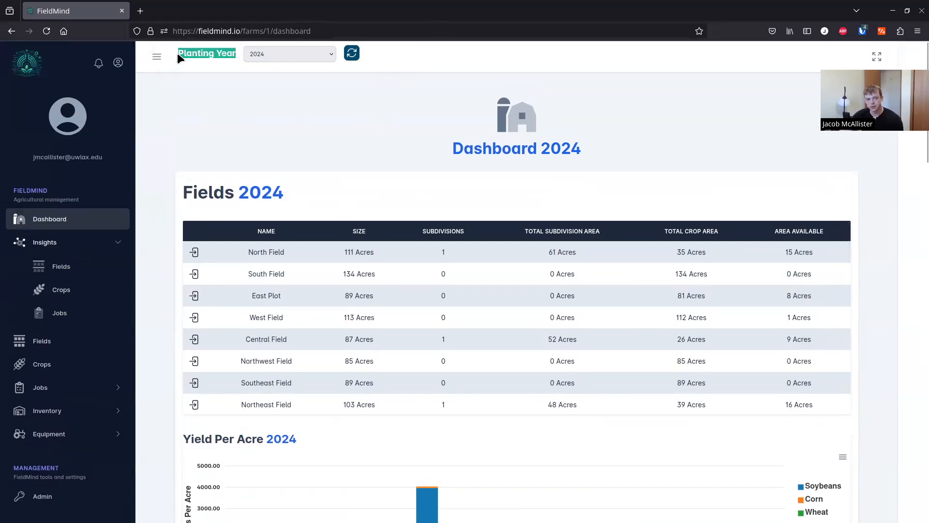
left_click(276, 105)
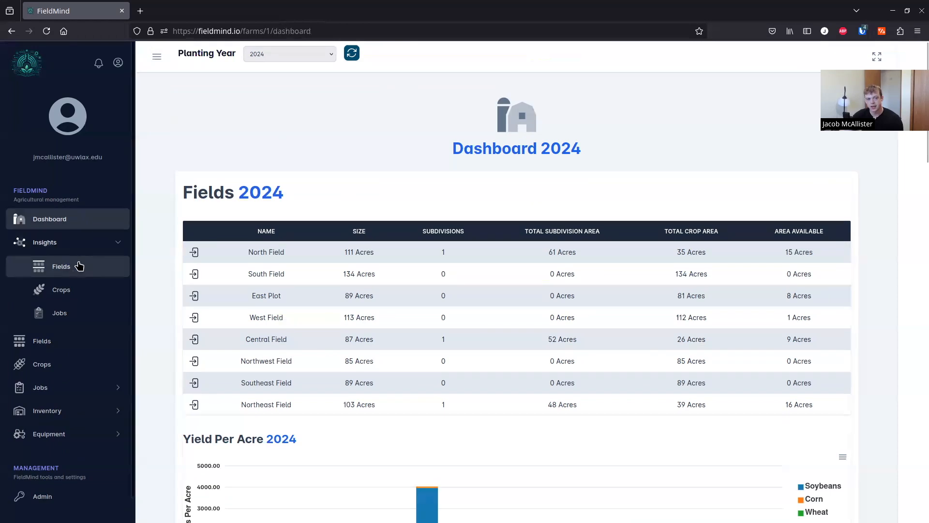
left_click(56, 269)
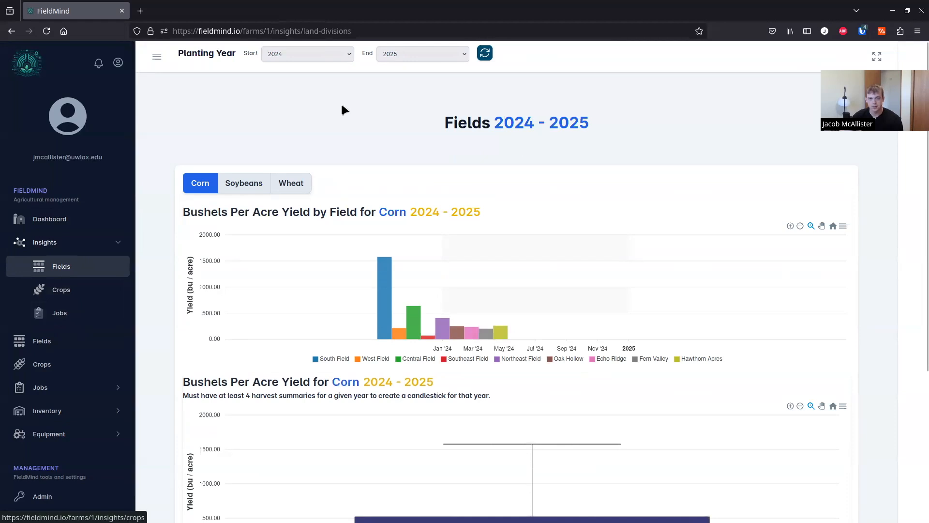
left_click(321, 54)
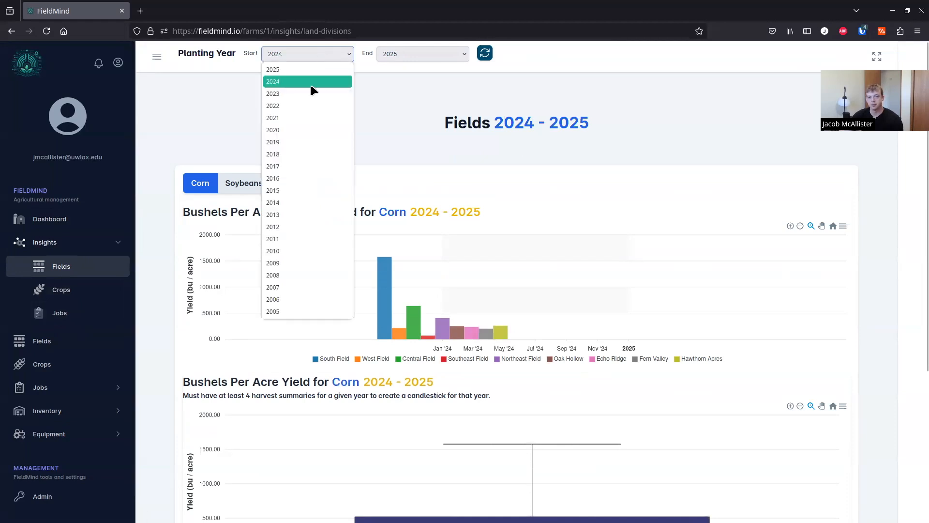
left_click(303, 124)
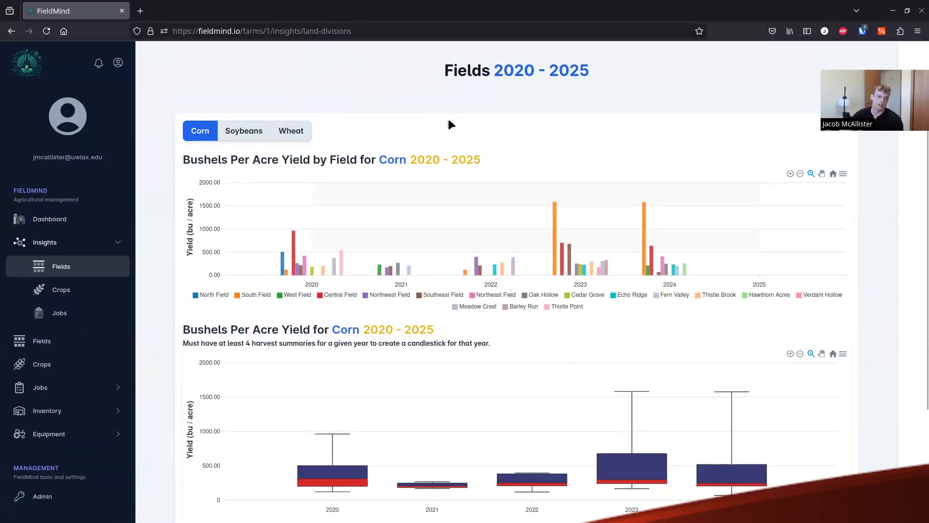
Inspect the Corn yield box plots for 2020, 2021 and 2023, and switch the field yield charts to Soybeans
scroll(227, 147, "down", 2)
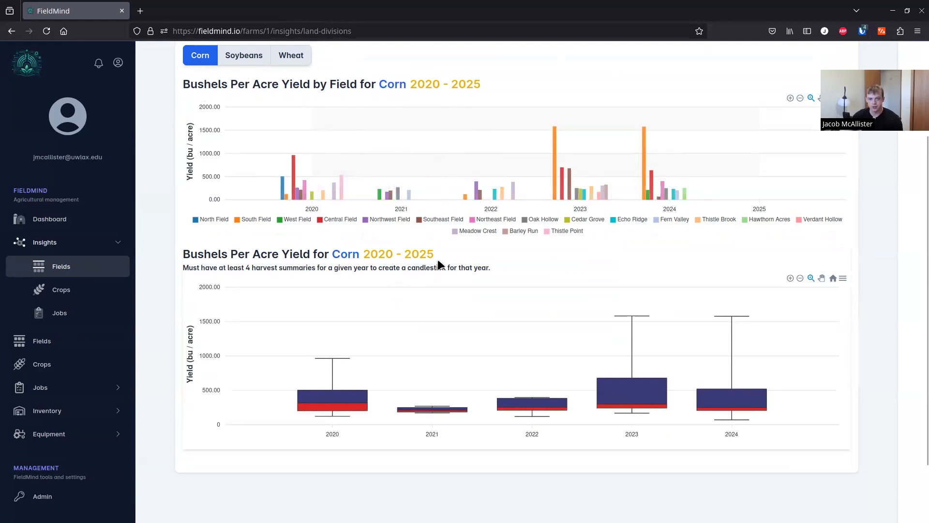
mouse_move(348, 387)
mouse_move(602, 370)
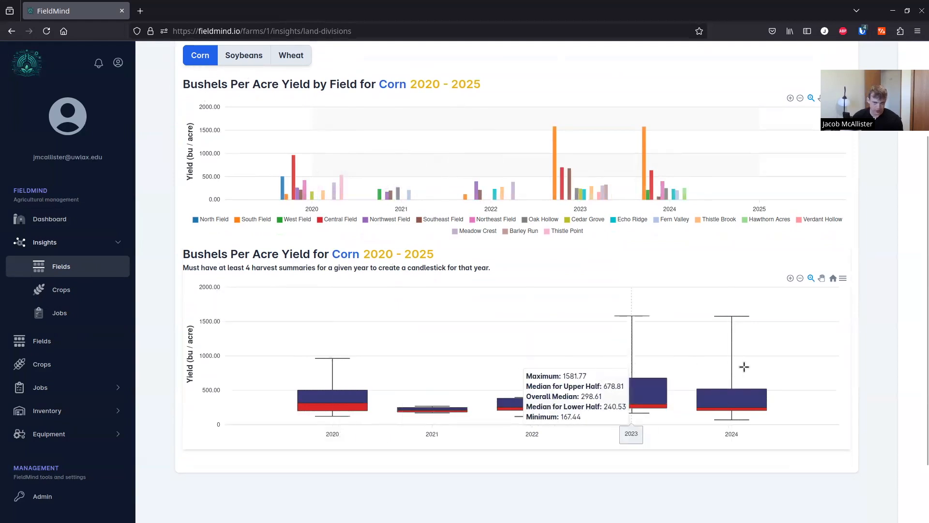
mouse_move(330, 400)
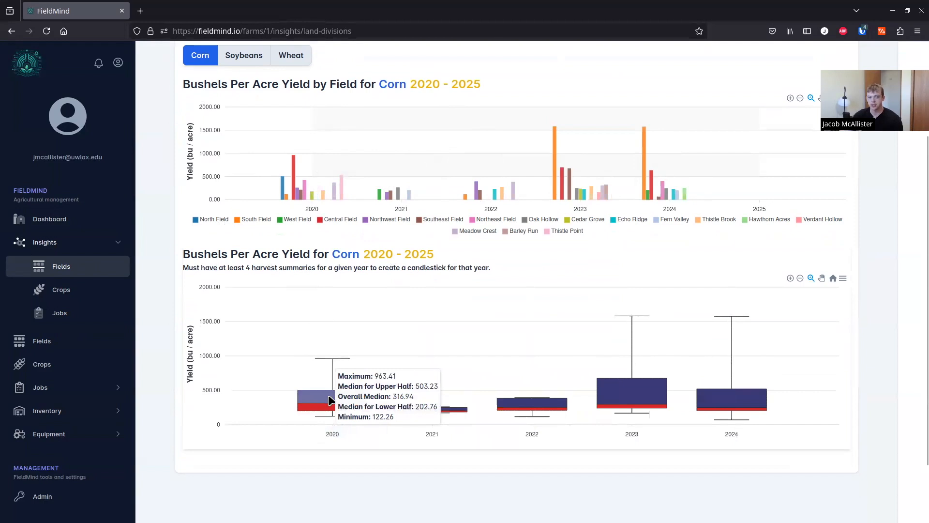
mouse_move(410, 401)
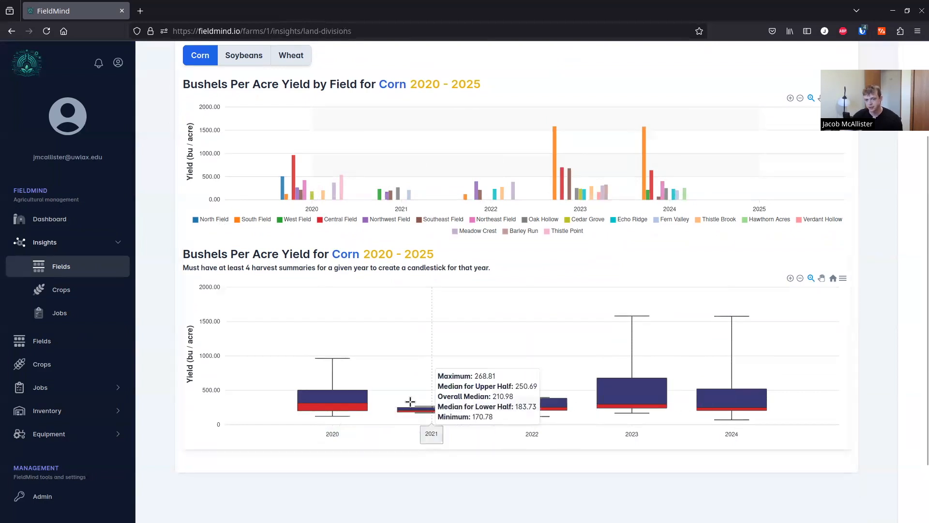
left_click(245, 56)
scroll(165, 248, "down", 2)
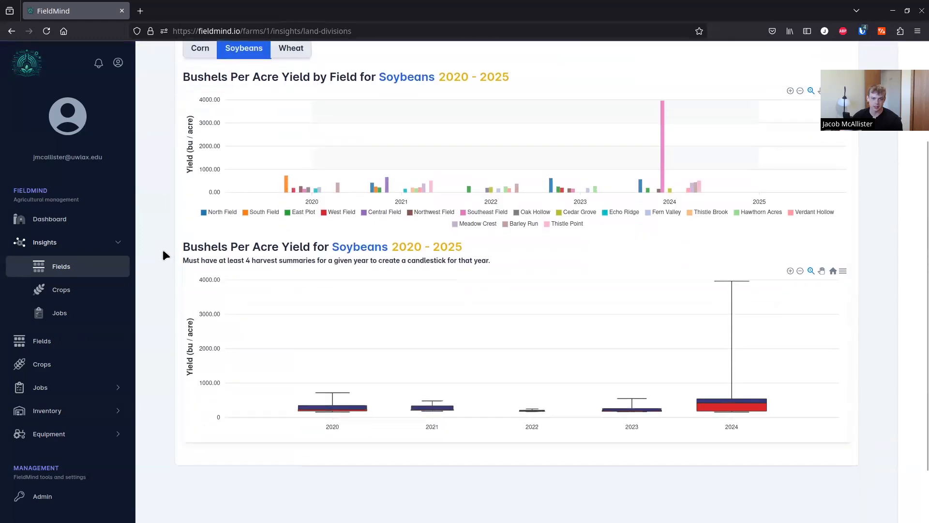
Open the Crops insights, examine the acres covered and total bushels charts, and view the five number summary for Soybeans and Wheat
mouse_move(540, 297)
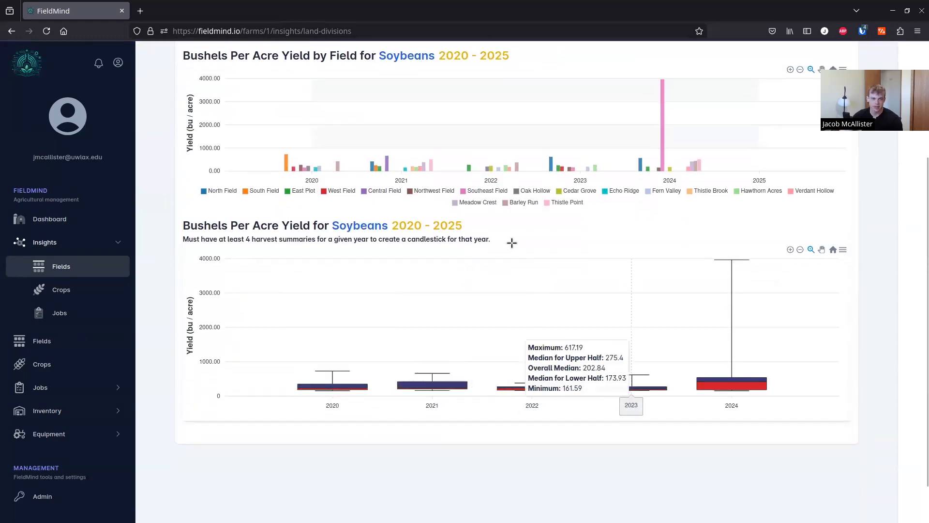
left_click(63, 293)
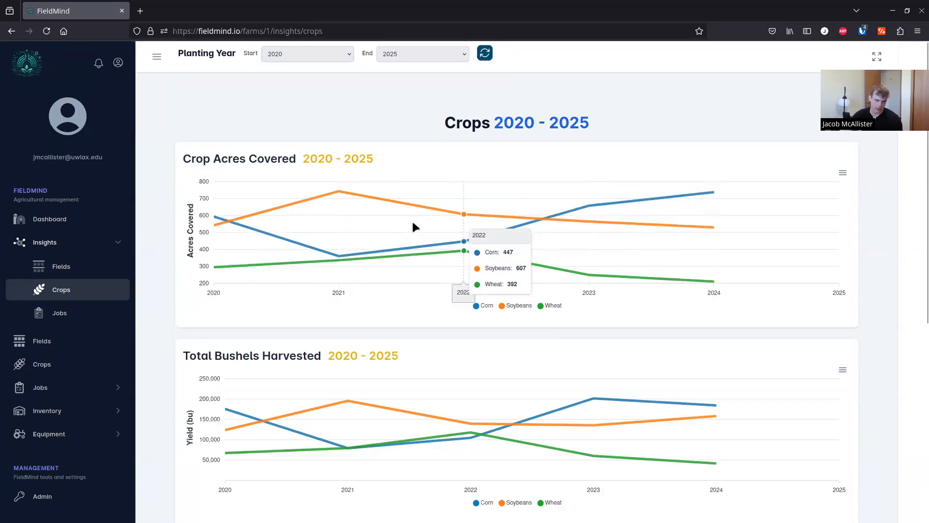
scroll(448, 259, "down", 3)
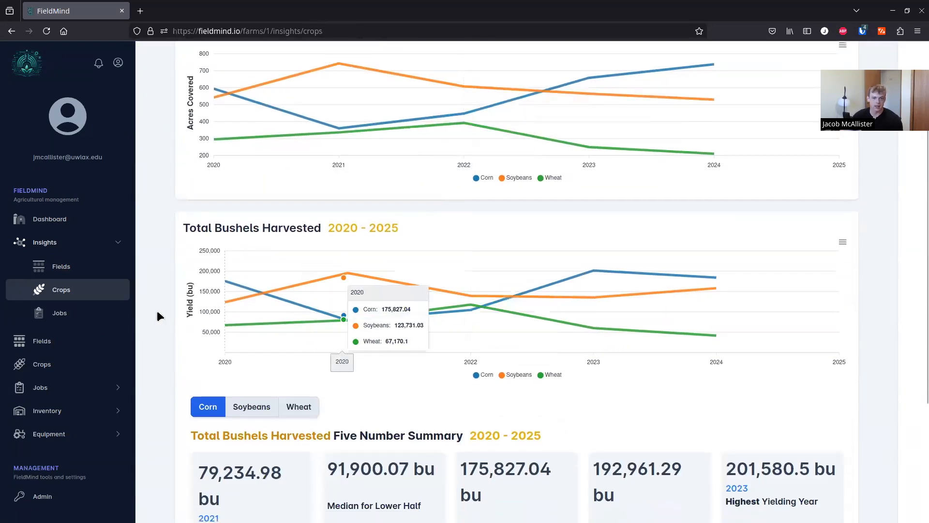
scroll(726, 266, "down", 4)
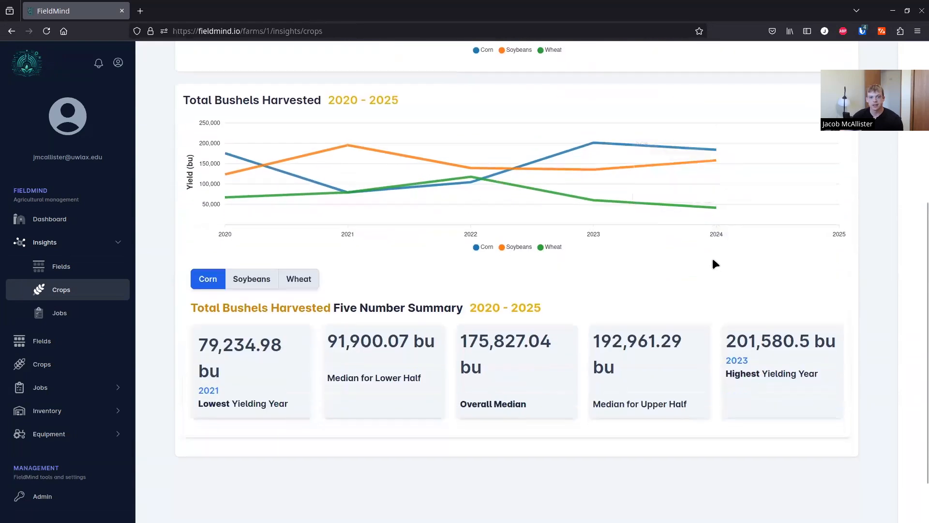
left_click(264, 218)
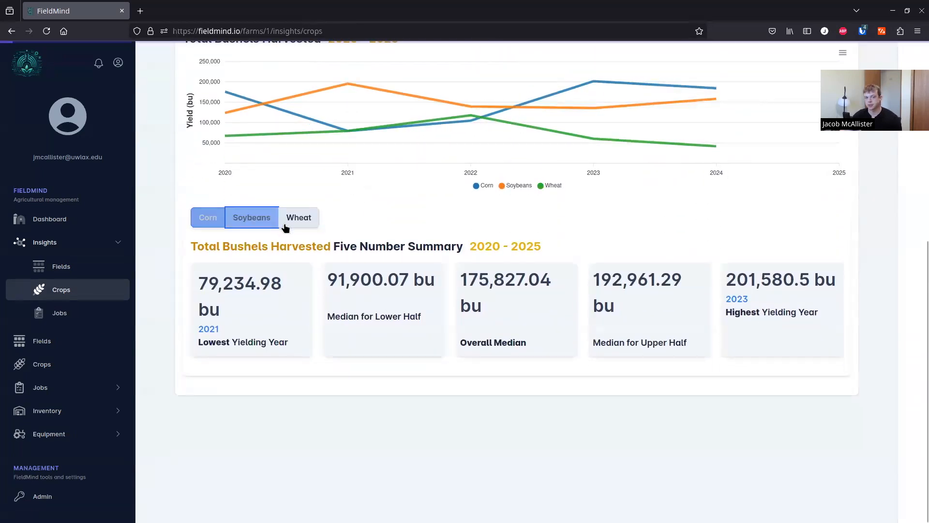
left_click(309, 223)
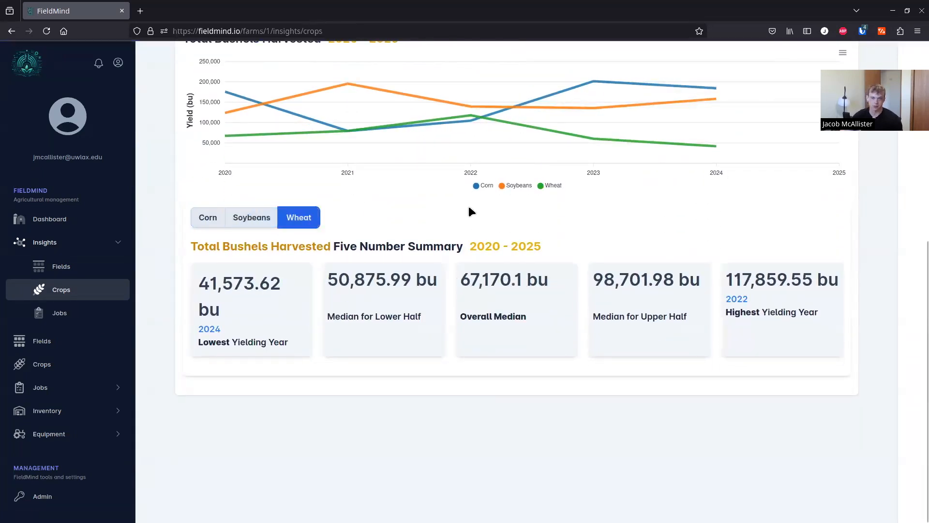
Open the Jobs insights and examine the Job Category Counts chart and its 2020 - 2025 heading
left_click(50, 316)
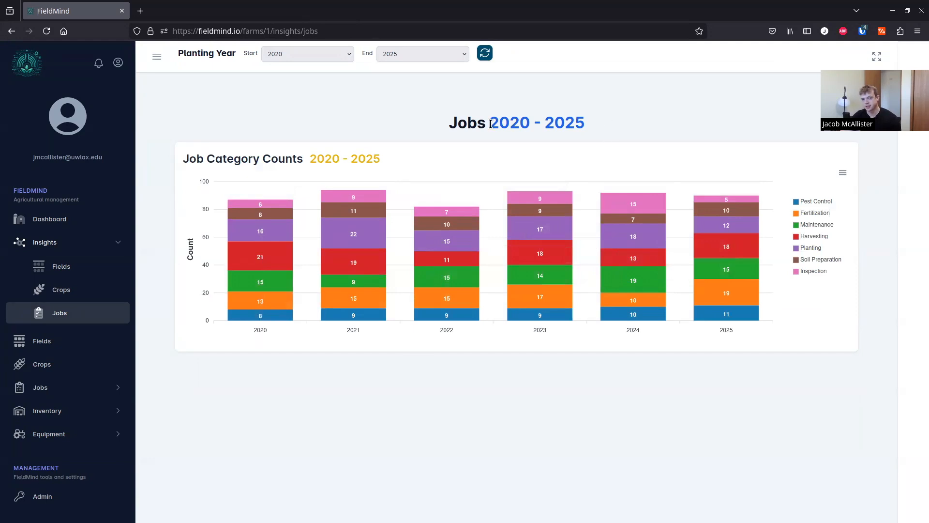
left_click_drag(608, 131, 451, 124)
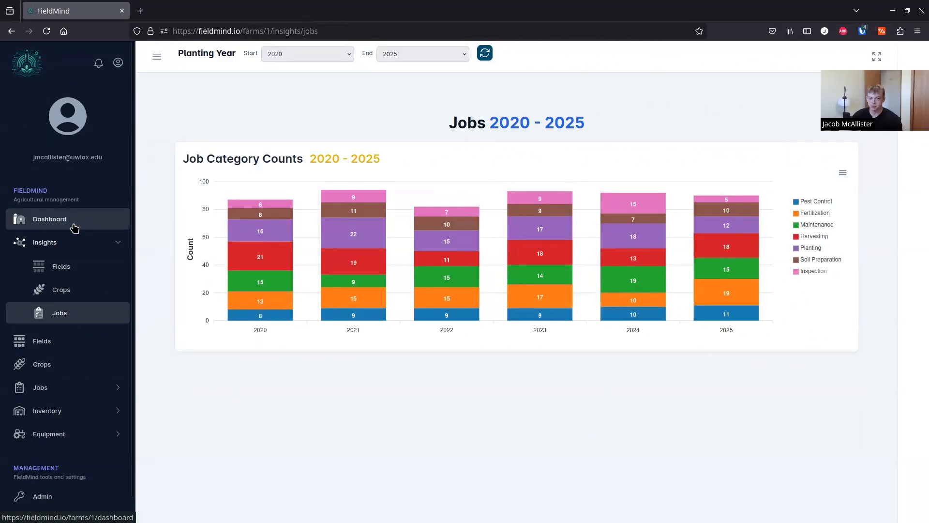
Return to the Dashboard and set its planting year to 2024
left_click(71, 220)
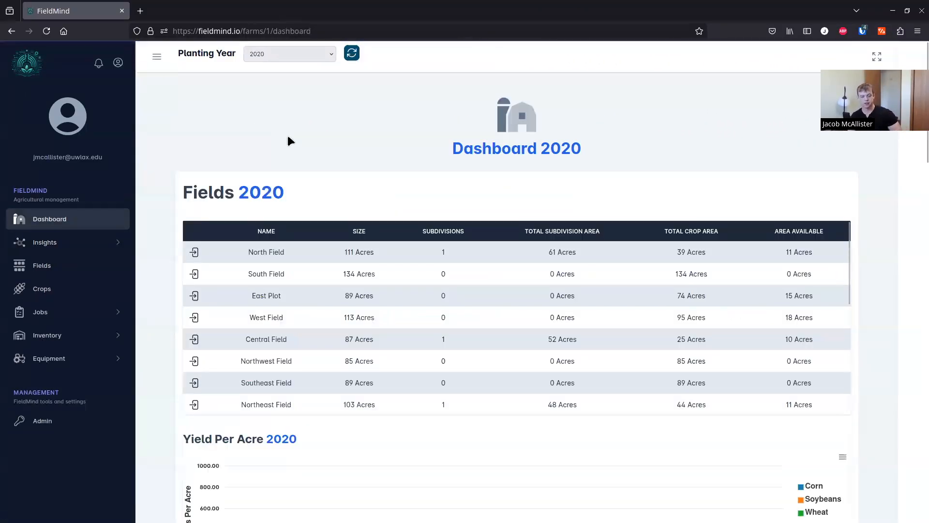
left_click(268, 57)
left_click(281, 80)
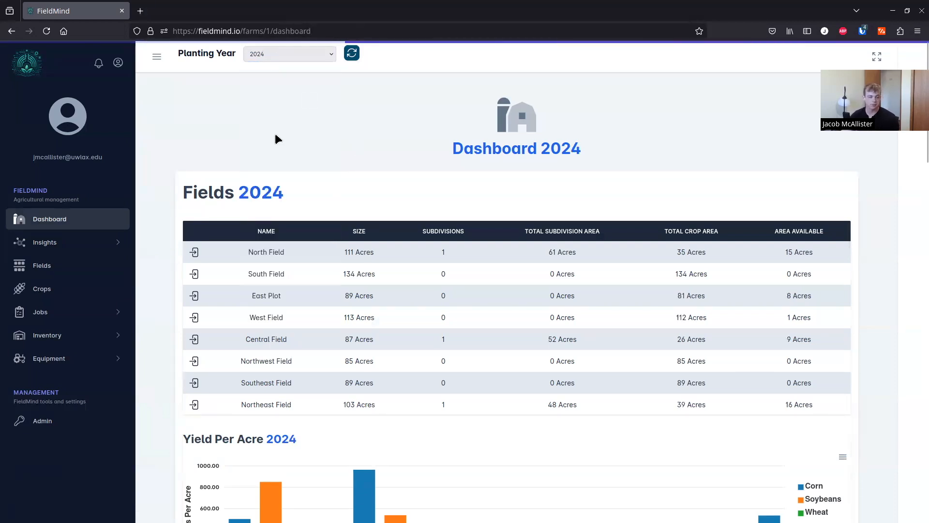